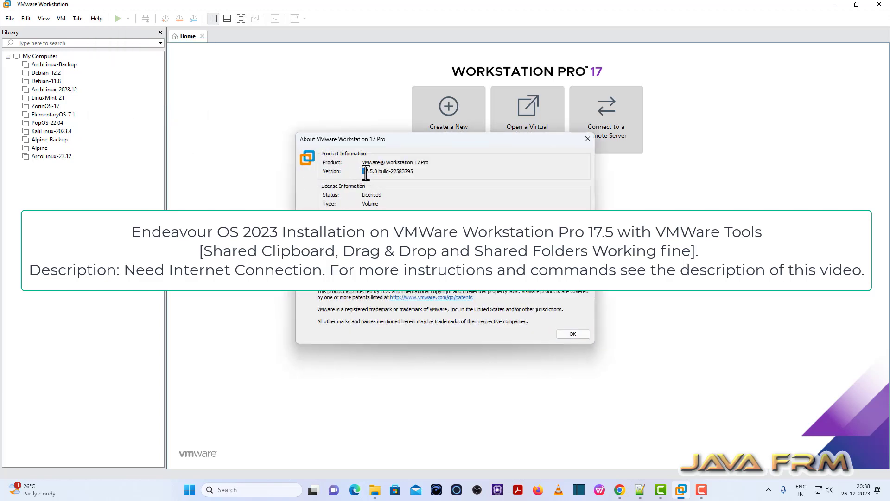
Check the product version in the About window and close the window
left_click_drag(363, 171, 408, 176)
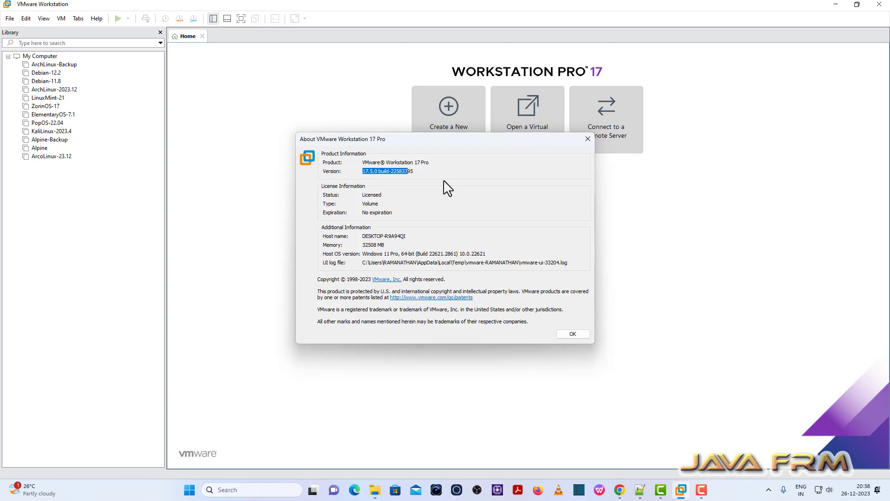
left_click(587, 139)
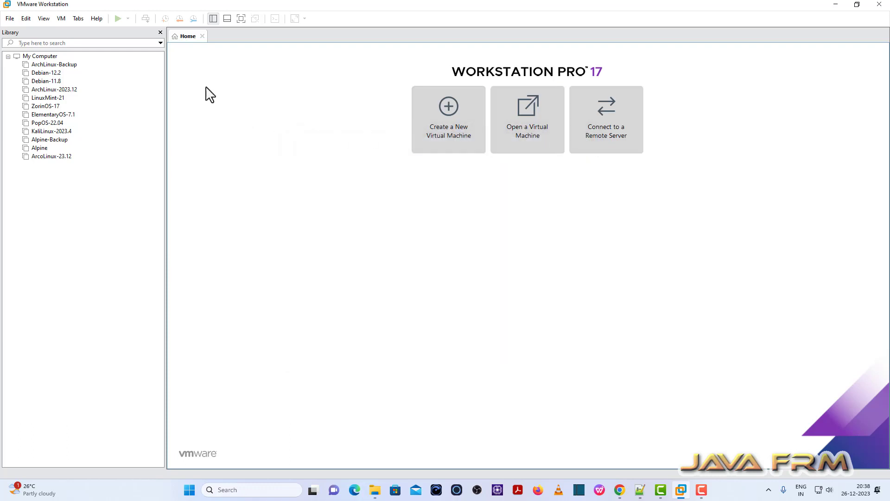
Start a new typical virtual machine and use Endeavouros-Galileo-11-2023 from the Linux-ISO-2022 folder as its installer disc image
left_click(448, 122)
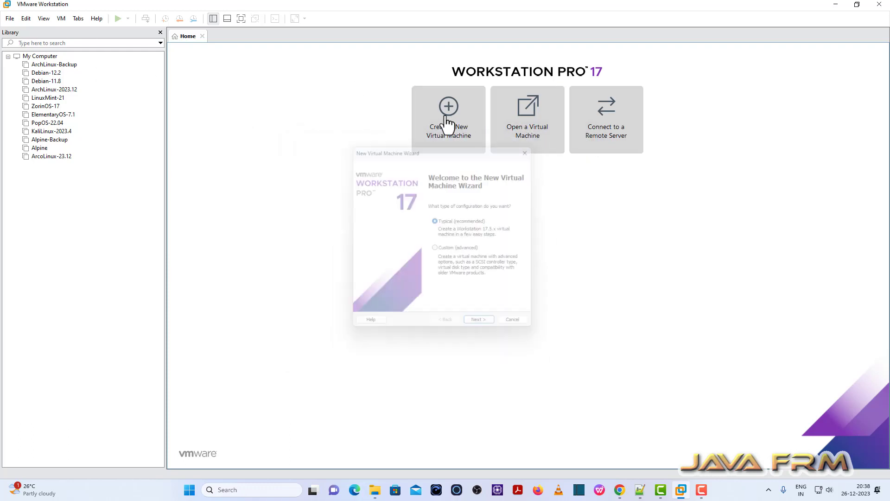
left_click(492, 331)
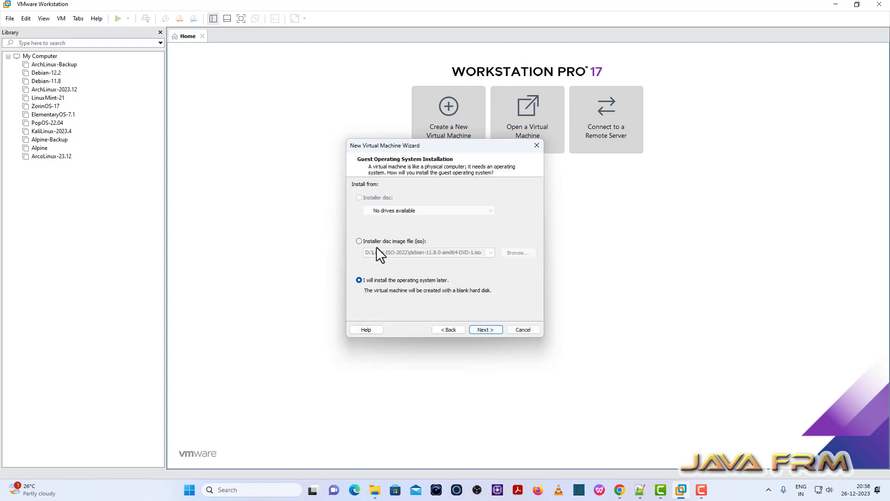
left_click(359, 241)
left_click(517, 252)
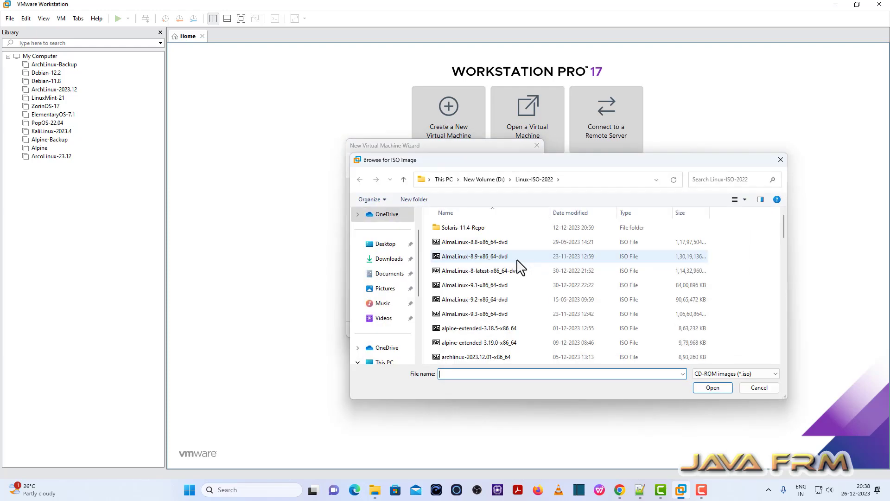
scroll(486, 320, "down", 2)
scroll(486, 330, "down", 1)
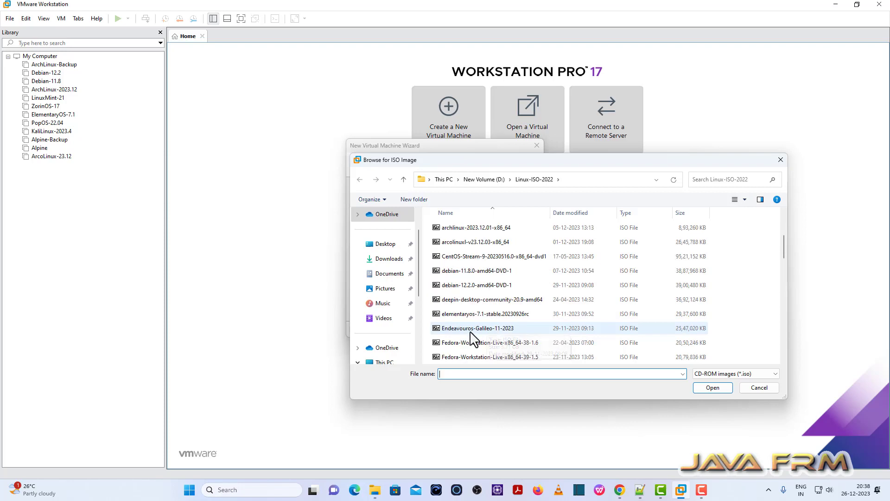
left_click(486, 326)
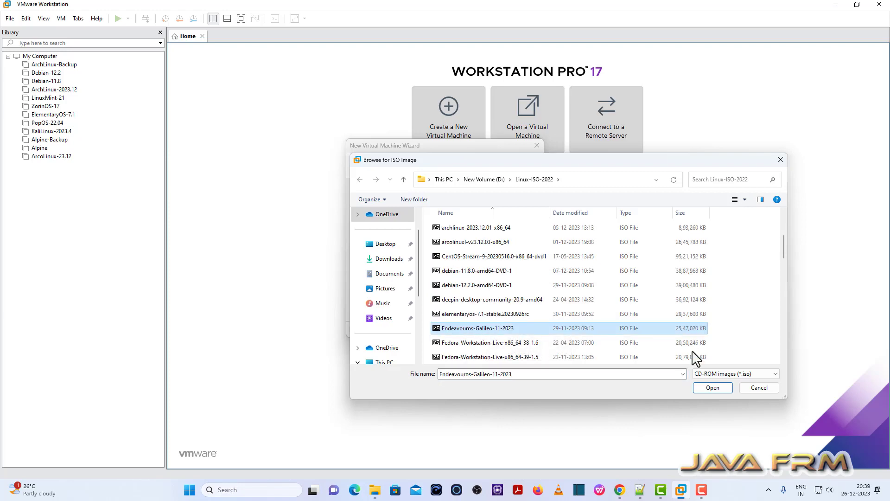
left_click(719, 389)
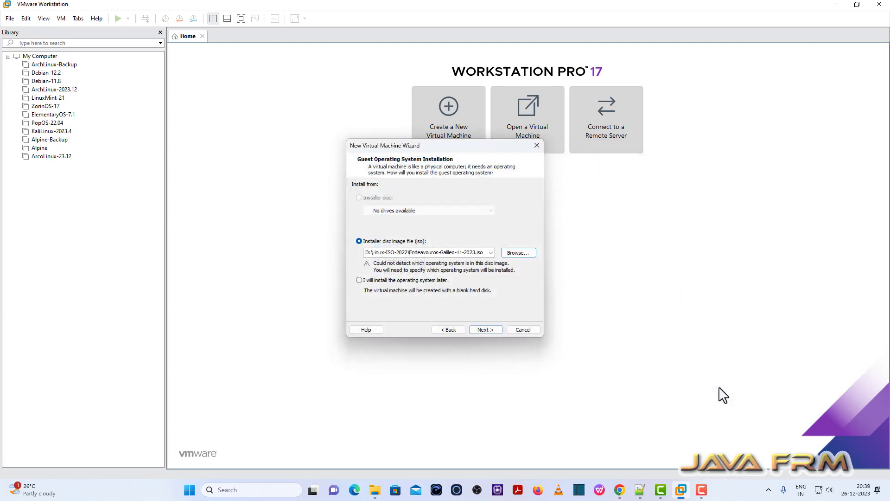
left_click(483, 329)
Set the Linux guest operating system version to Other Linux 6.x kernel 64-bit and continue
left_click(408, 245)
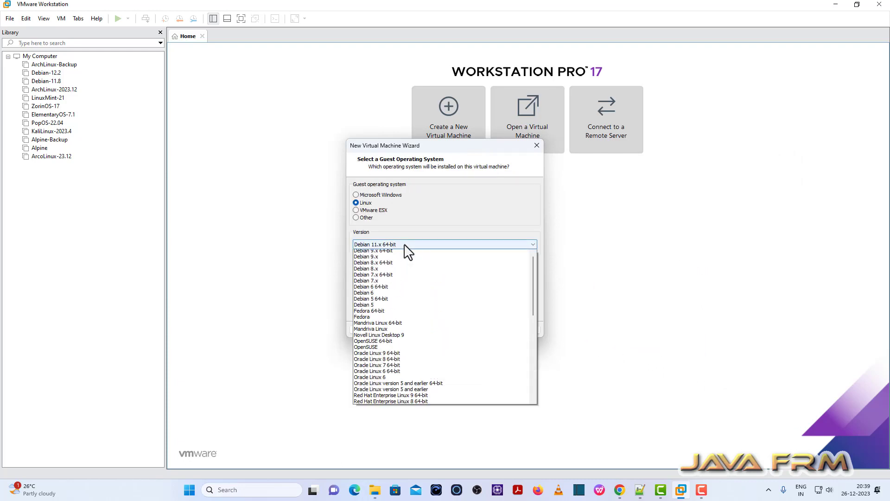
scroll(404, 343, "down", 7)
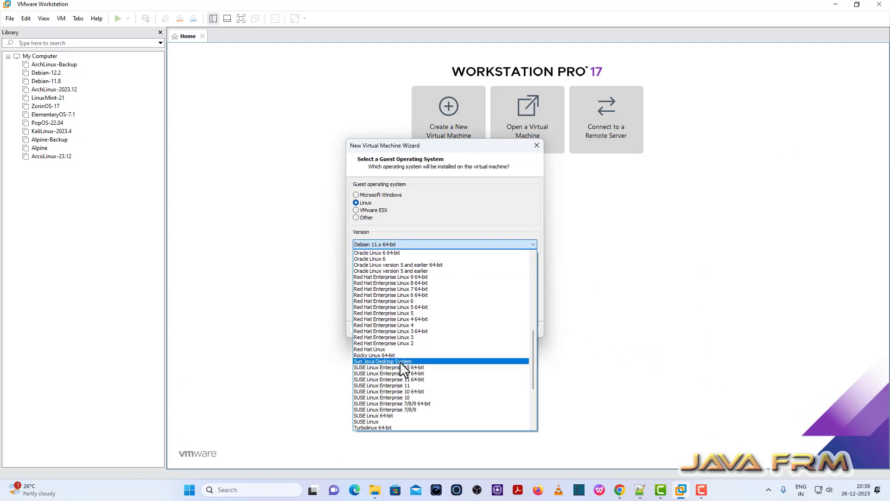
scroll(403, 362, "down", 5)
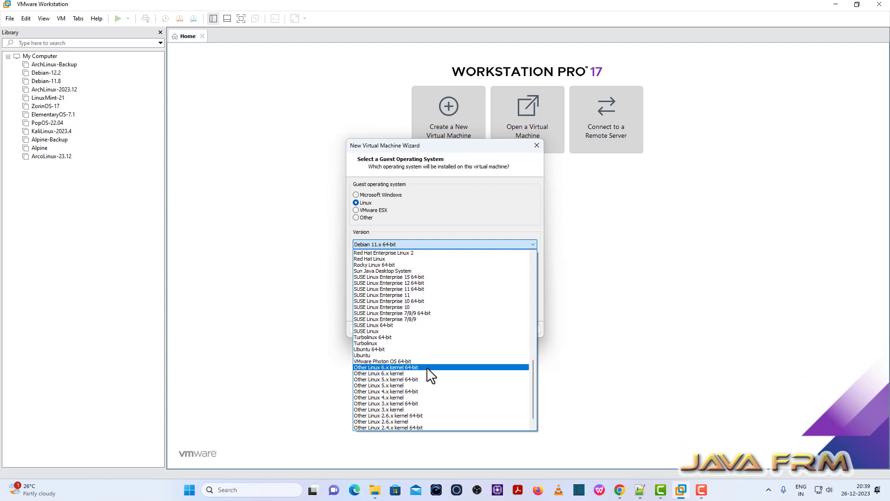
left_click(403, 366)
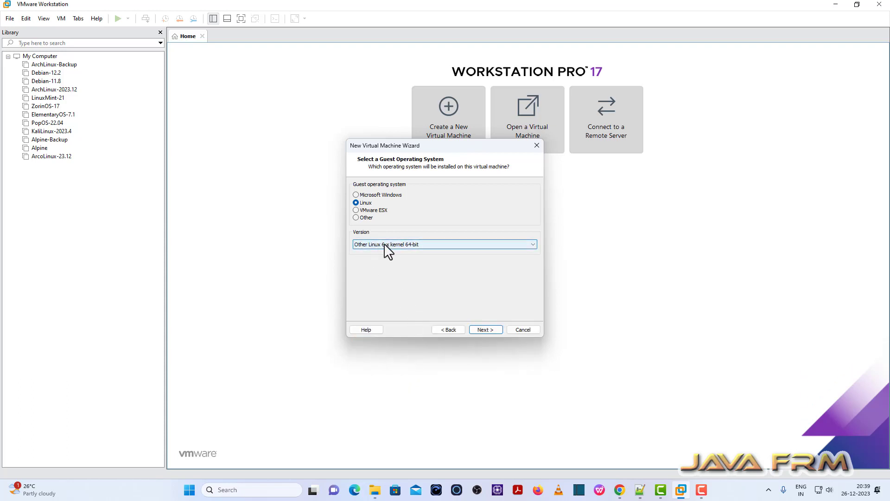
left_click(488, 328)
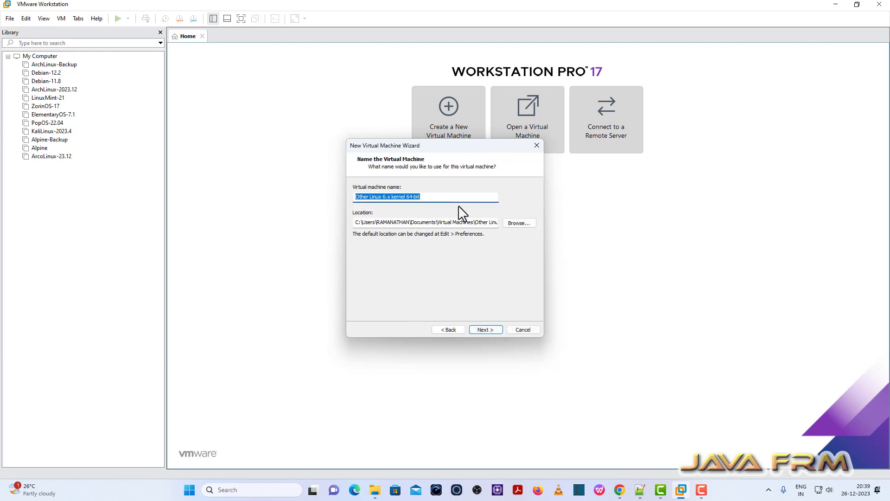
Name the virtual machine EndeavourOS-2023 and choose the VMWare-Vms folder on New Volume (E:) as its location
type("EndeavourOS-2023")
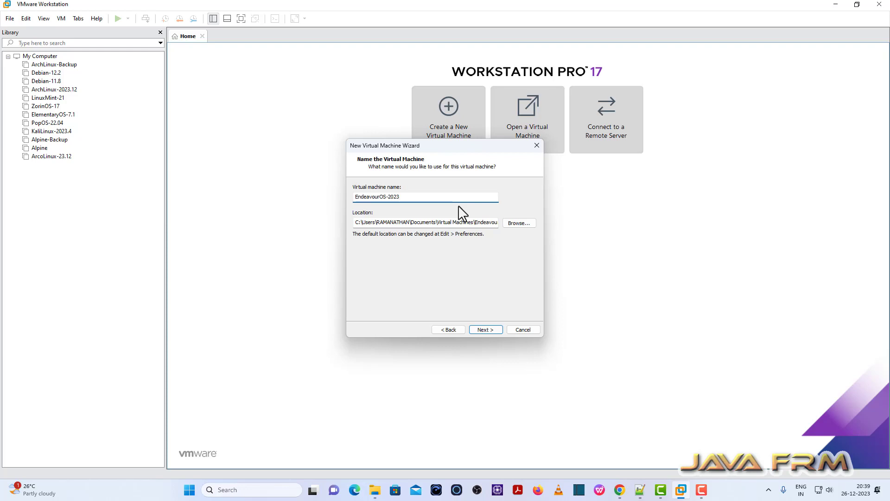
left_click(515, 223)
scroll(442, 275, "up", 5)
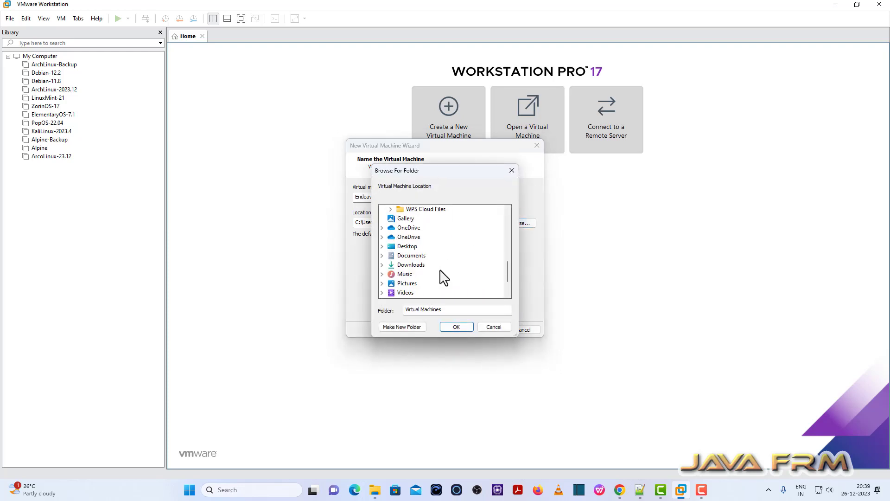
scroll(443, 277, "up", 1)
scroll(443, 277, "down", 2)
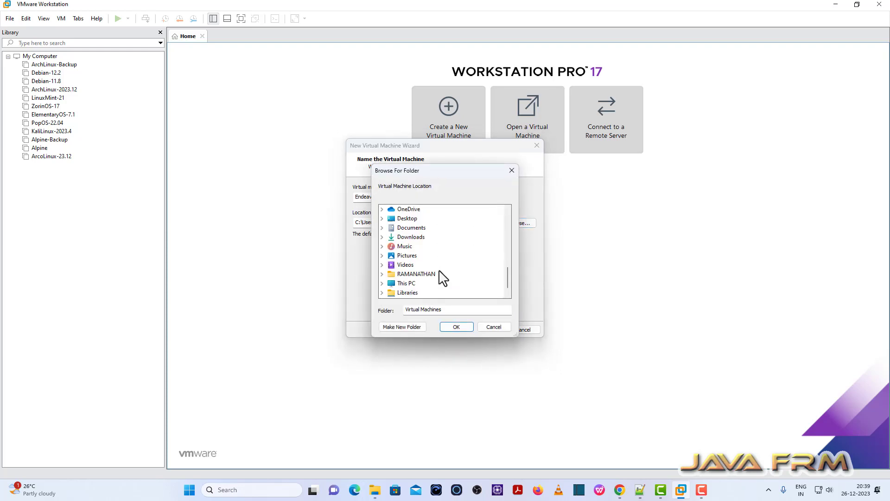
left_click(380, 283)
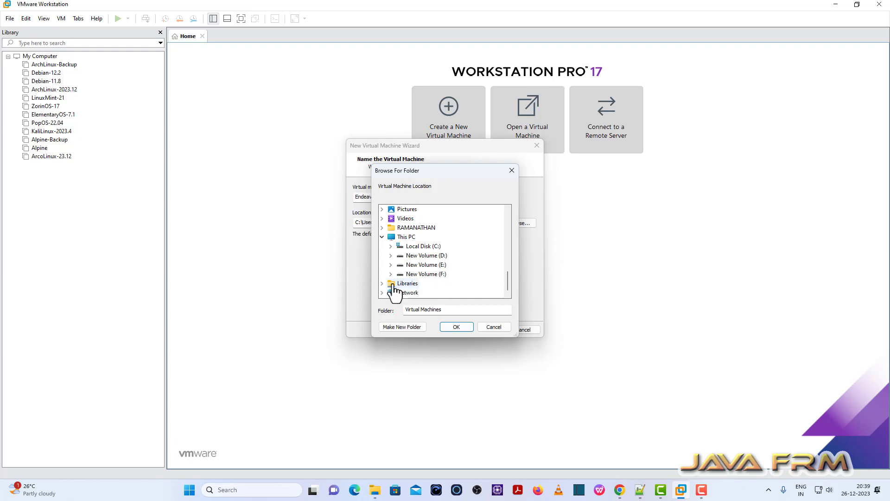
left_click(393, 268)
scroll(396, 271, "down", 2)
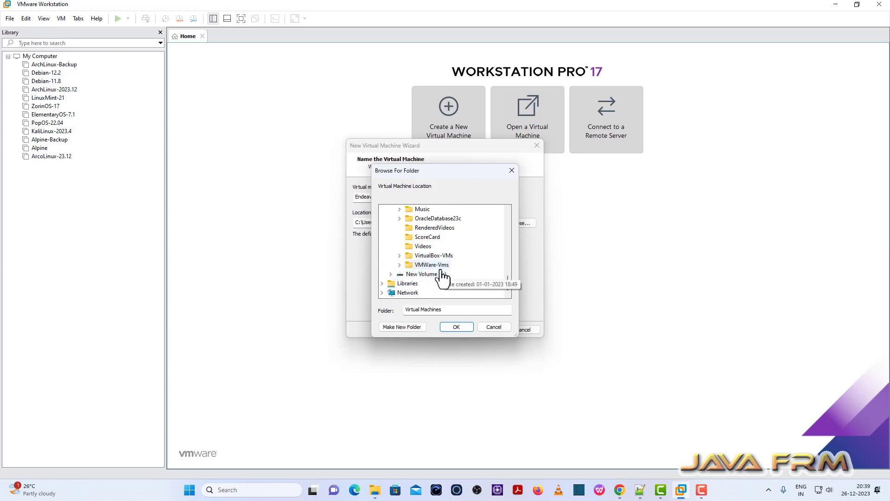
double_click(441, 276)
left_click(464, 328)
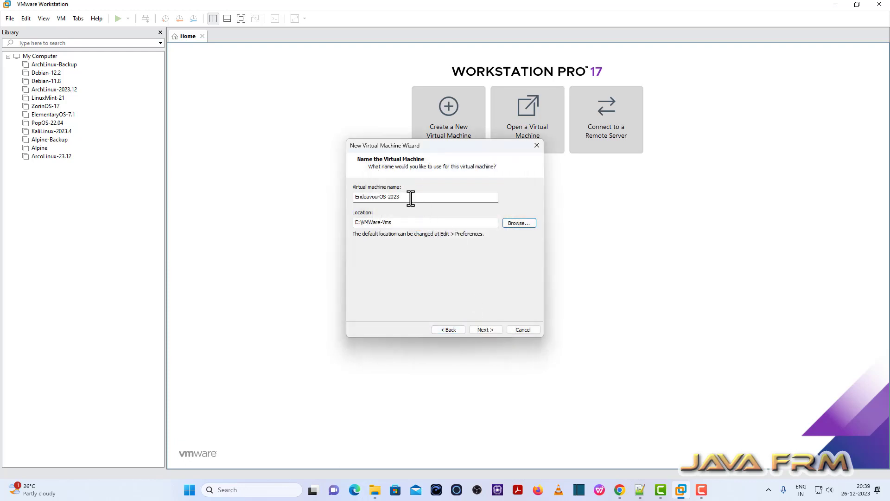
Extend the location path to E:\VMWare-Vms\EndeavourOS-2023 by appending the virtual machine name, and continue
left_click_drag(411, 196, 327, 193)
key("ctrl+c")
left_click(400, 223)
type("\\")
key("ctrl+v")
left_click(487, 329)
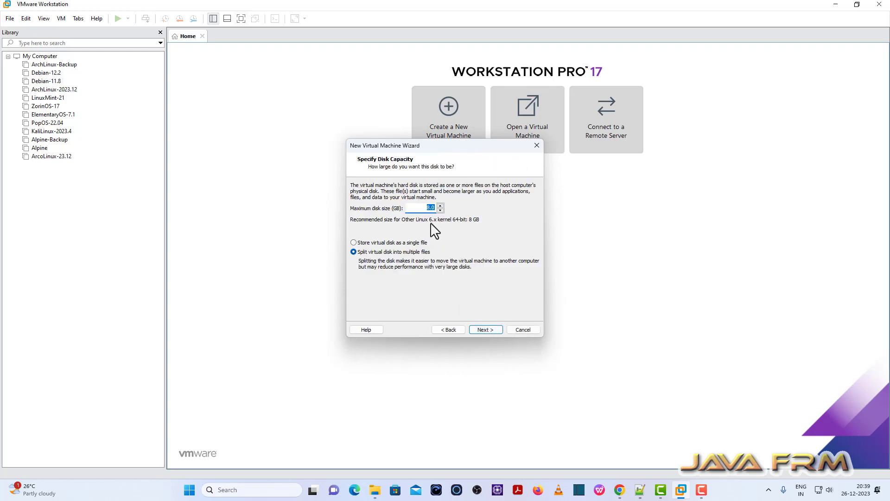
Set the maximum disk size to 40 GB and store the virtual disk as a single file
type("40")
left_click(354, 242)
left_click(485, 329)
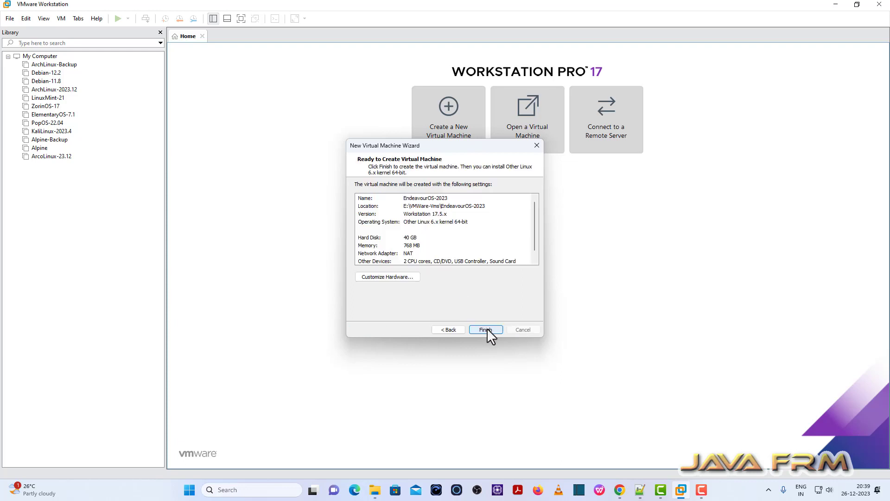
Customize the hardware with 8192 MB of memory and 2 cores per processor
left_click(401, 277)
double_click(520, 127)
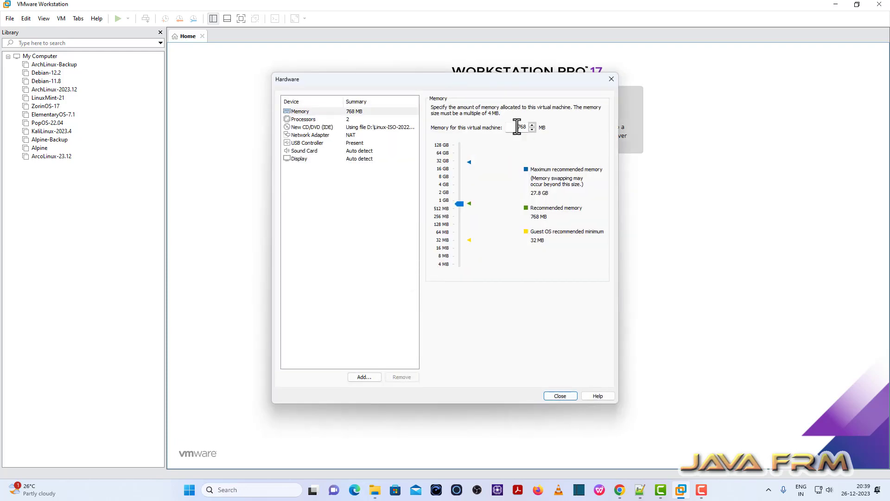
type("8192")
left_click(307, 120)
left_click(536, 120)
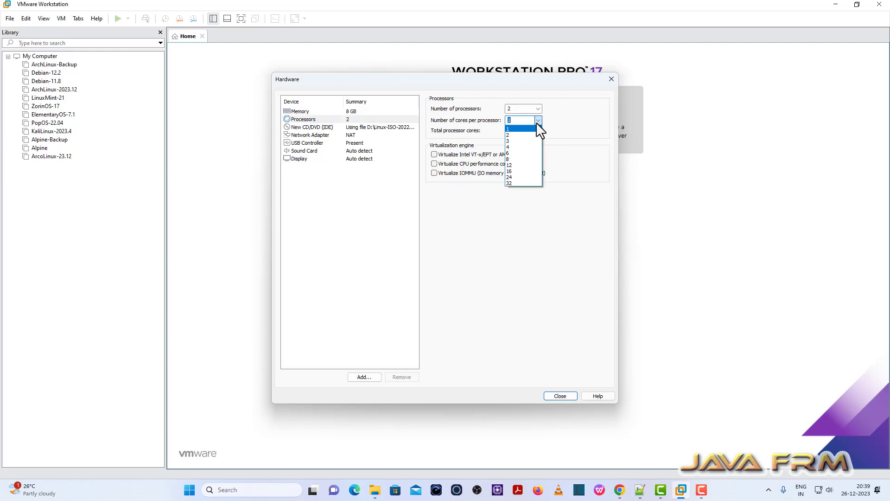
left_click(512, 135)
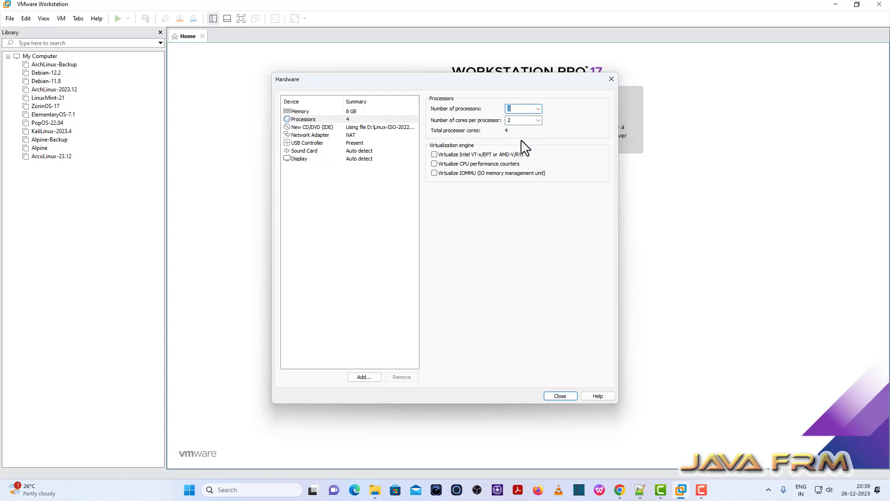
Review the CD/DVD and network adapter settings, and finish creating the virtual machine
left_click(396, 126)
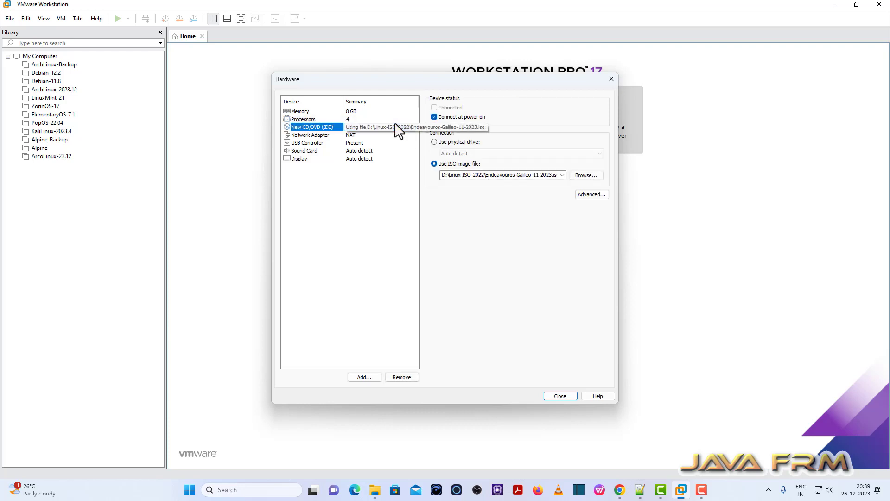
left_click(333, 135)
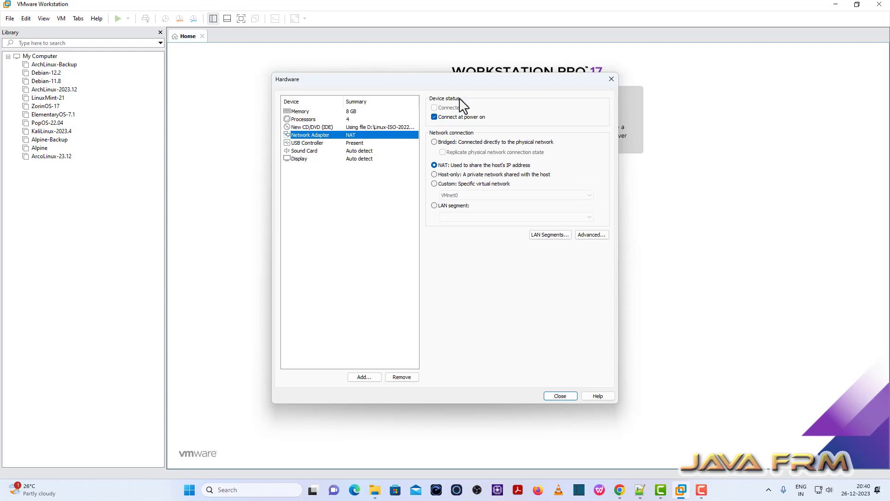
left_click(565, 396)
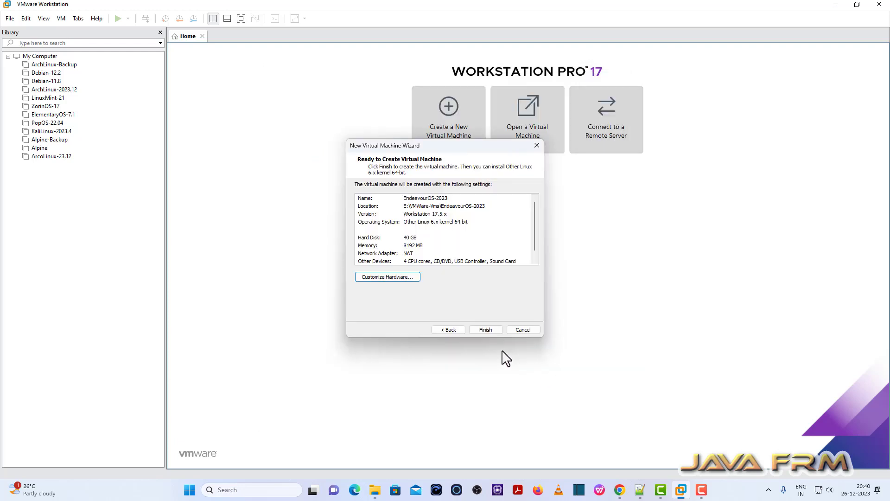
left_click(493, 329)
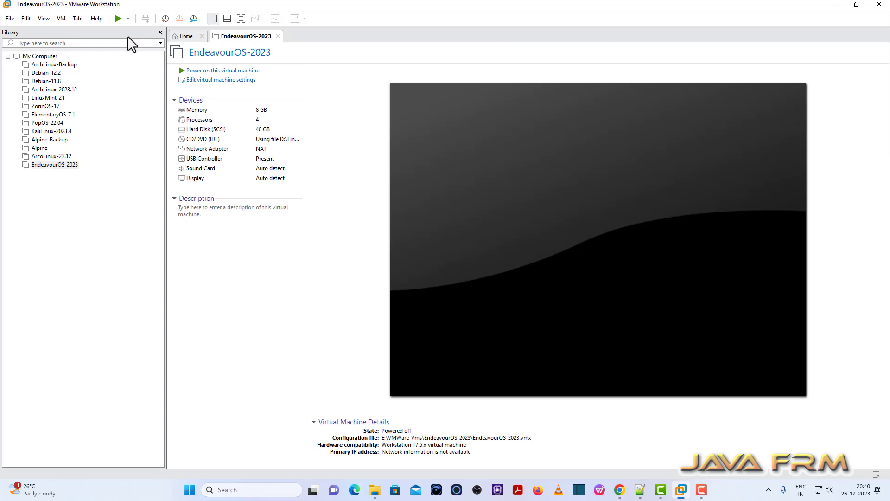
Power on the EndeavourOS-2023 virtual machine in full screen and boot the EndeavourOS default (x86_64, BIOS) entry
left_click(234, 72)
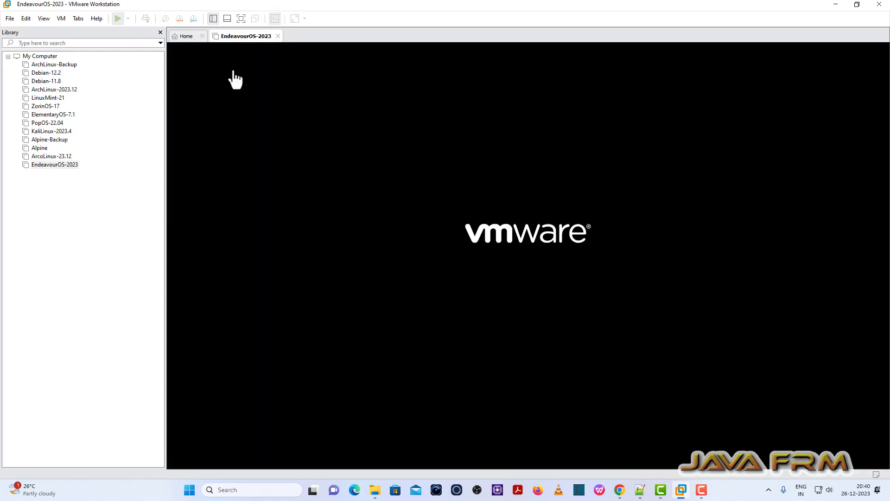
left_click(240, 18)
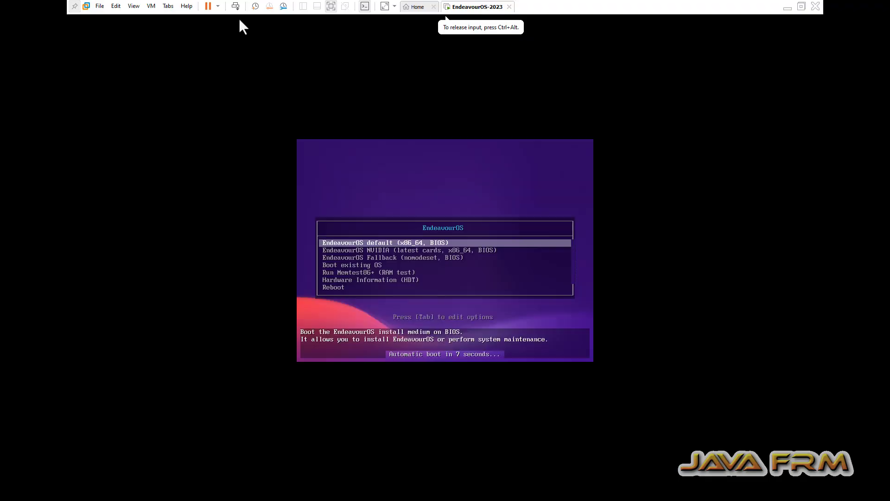
key("Return")
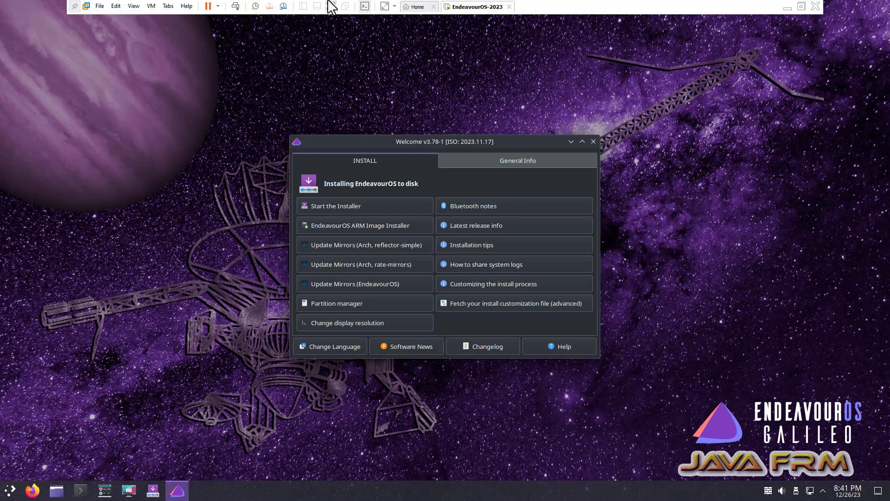
Start the EndeavourOS installer with the offline method, accepting American English and the Asia/Kolkata location
left_click(332, 215)
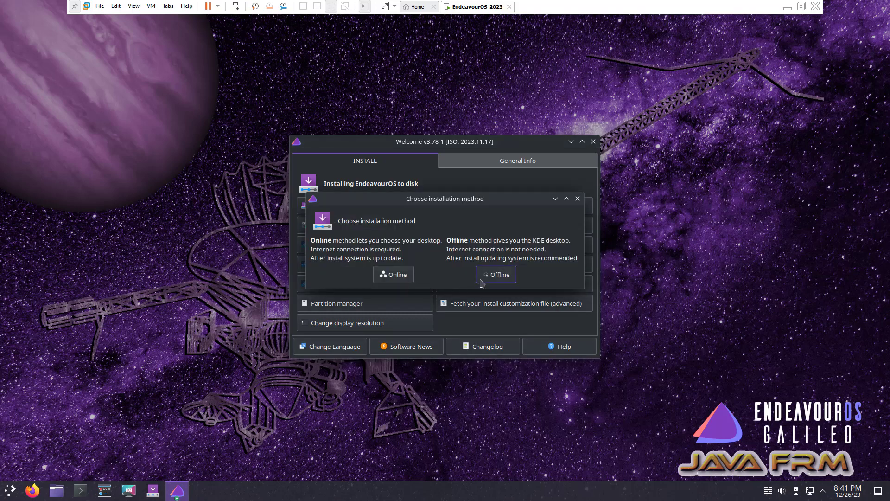
left_click(497, 276)
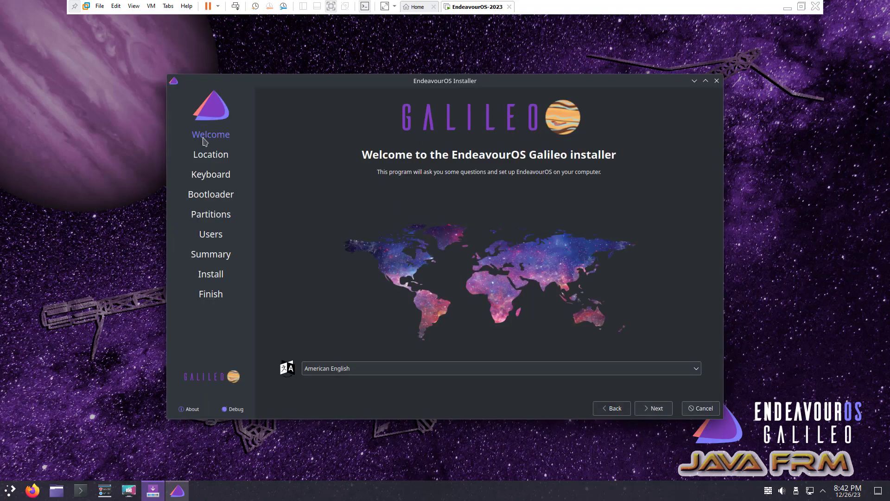
left_click(657, 408)
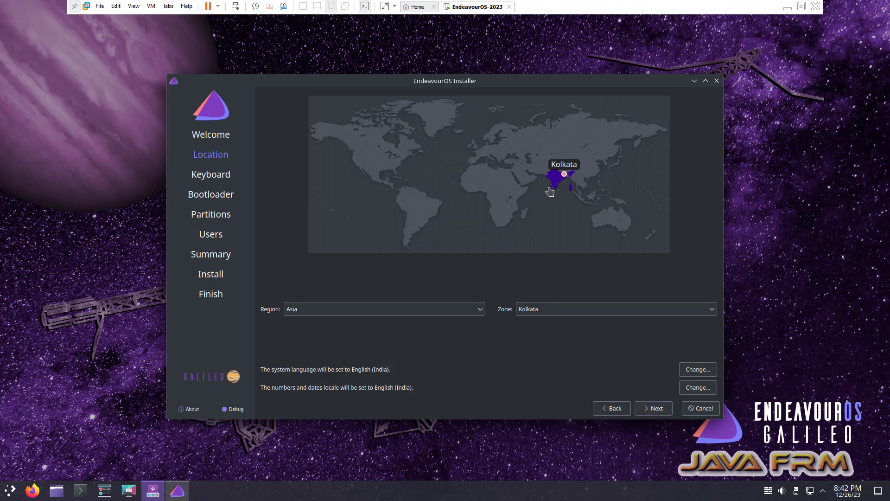
left_click(654, 409)
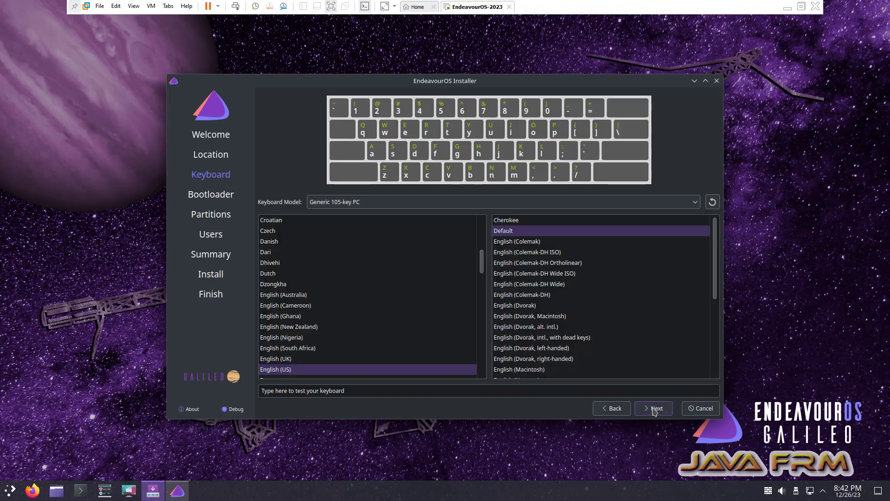
Keep the default keyboard and GRUB bootloader, and set partitioning to erase the disk with Swap (no Hibernate)
left_click(654, 409)
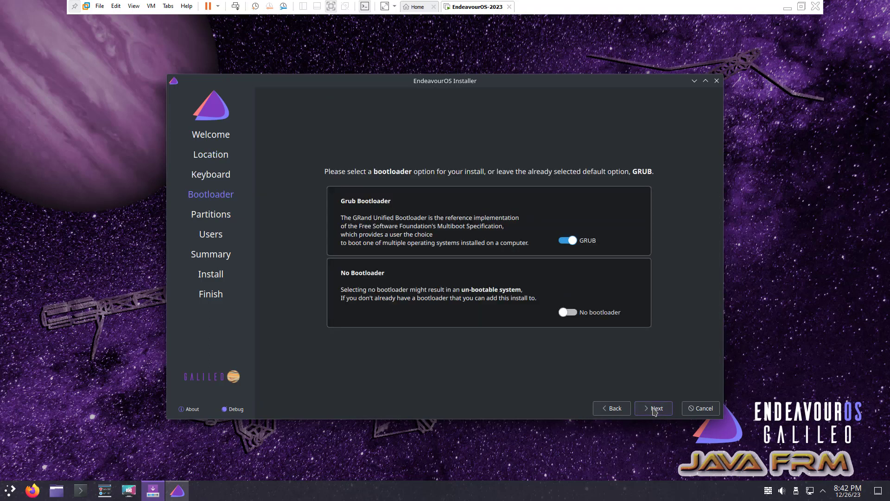
left_click(655, 409)
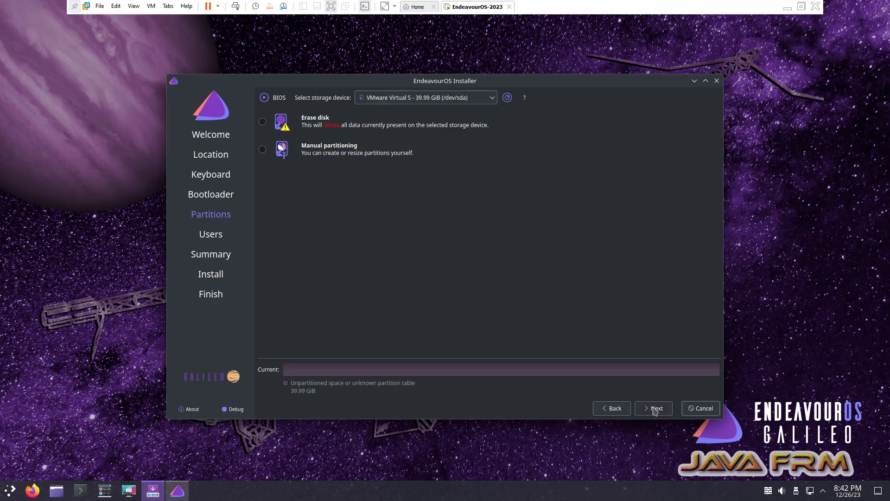
left_click(315, 122)
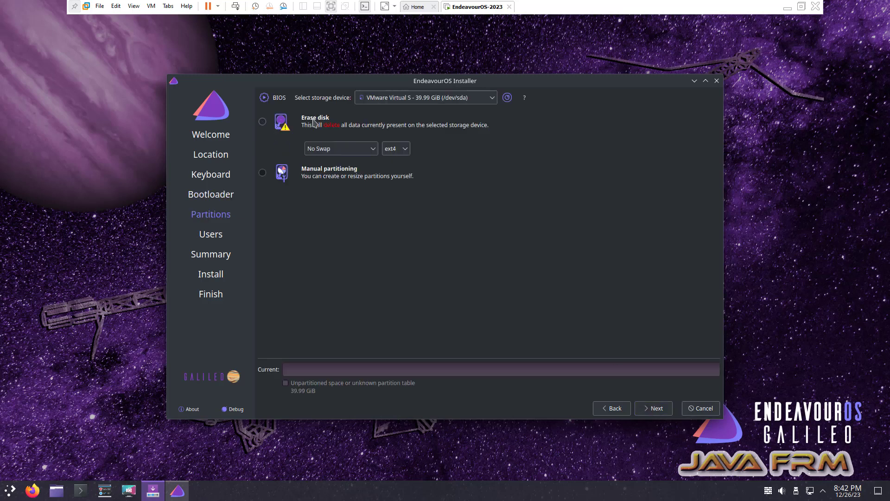
left_click(368, 149)
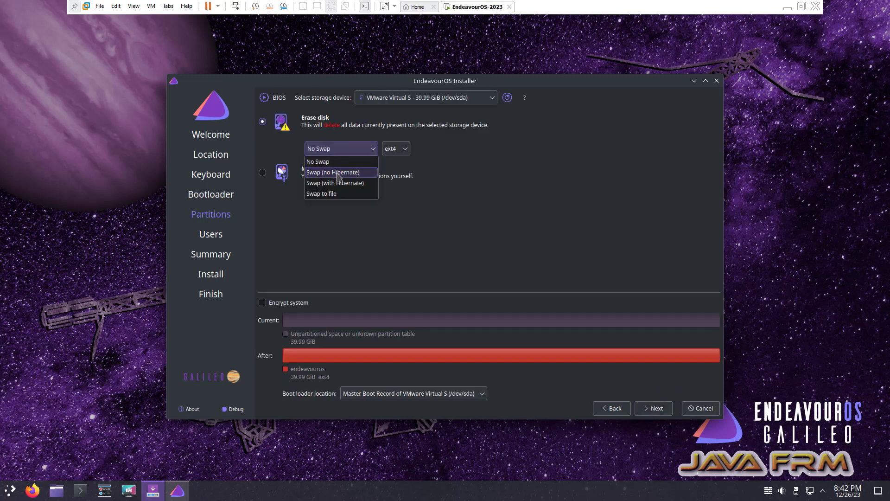
left_click(337, 175)
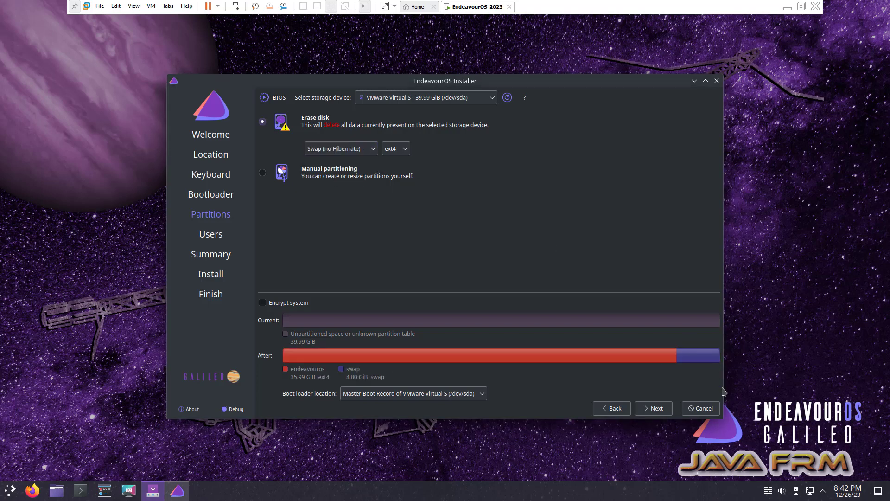
left_click(661, 413)
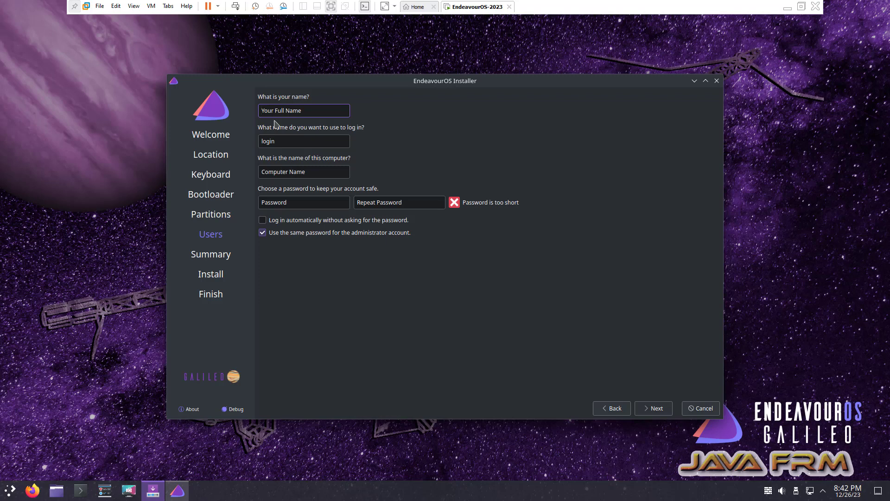
Enter javafrm as the user's name and set the computer name to endeavour-galileo
type("javafrm")
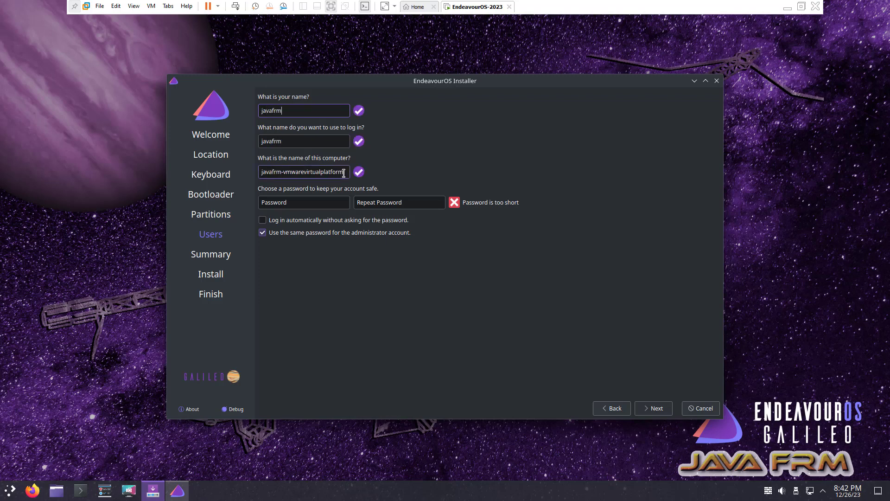
left_click_drag(346, 173, 232, 167)
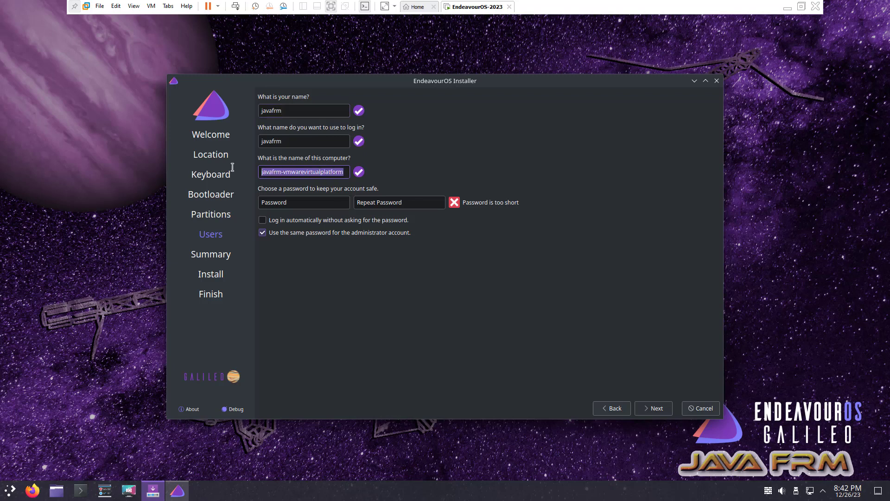
type("endeavour")
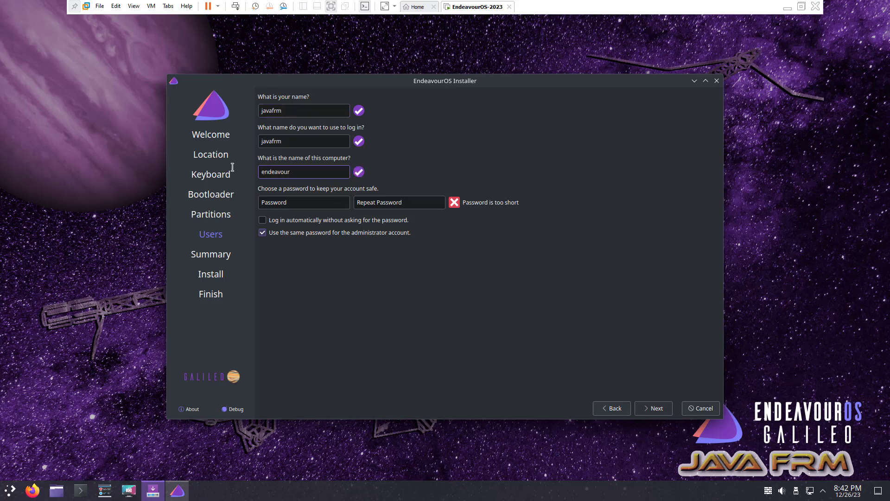
type("-galileo")
Enter and repeat the password for the user account
left_click(304, 204)
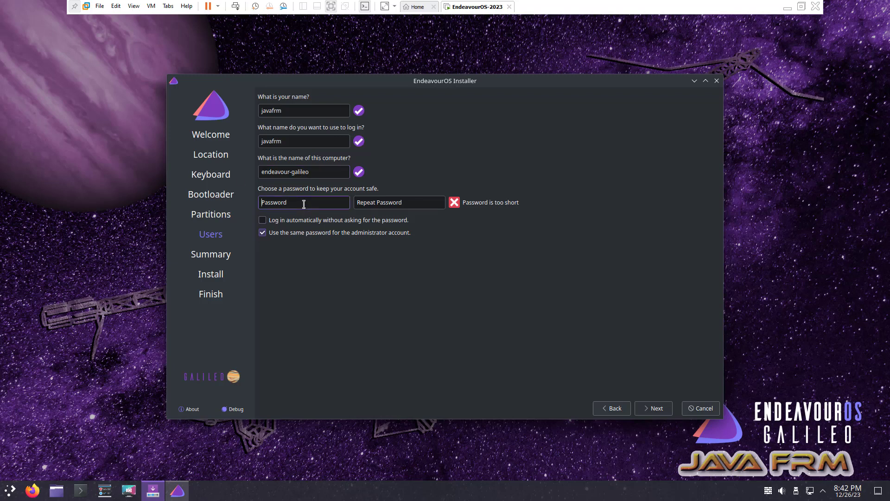
type("•••••••••••")
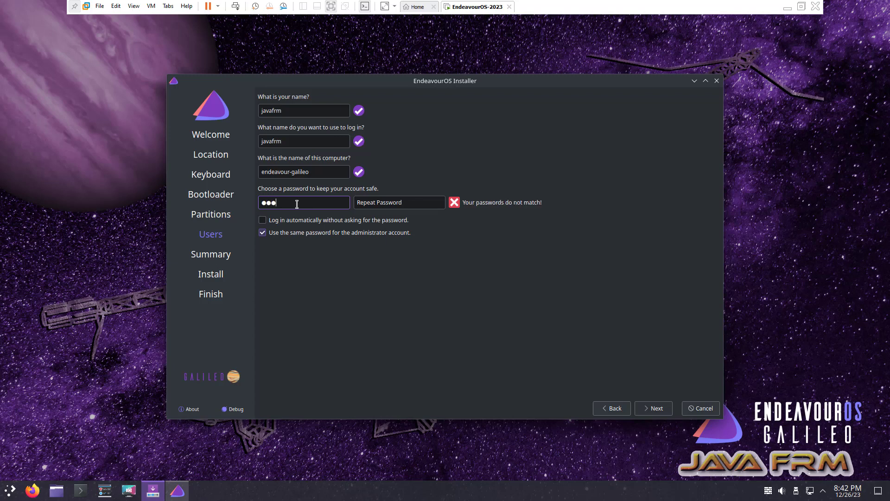
left_click(416, 204)
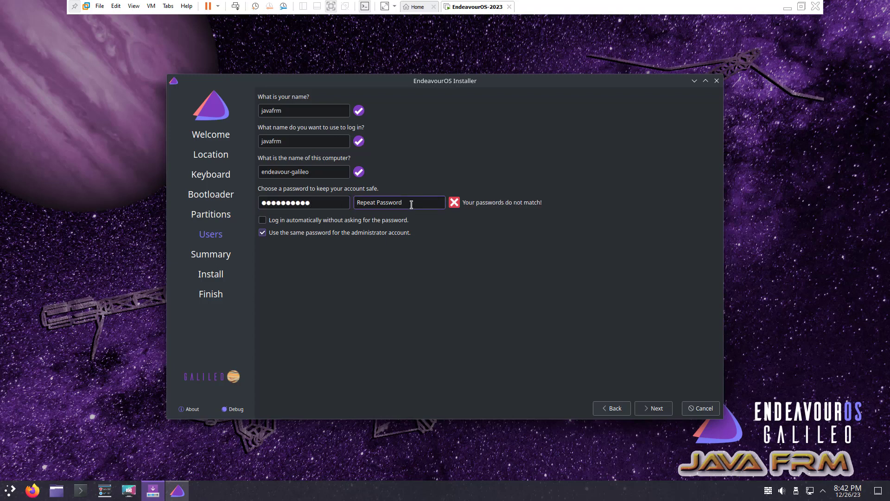
type("•••••••••••")
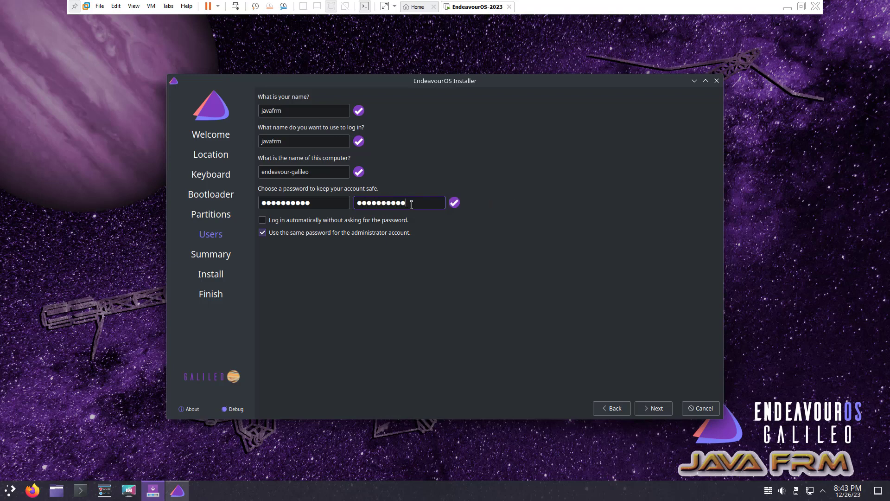
Use a separate administrator account password, enter and repeat it, and continue to the installation summary
left_click(262, 232)
left_click(284, 258)
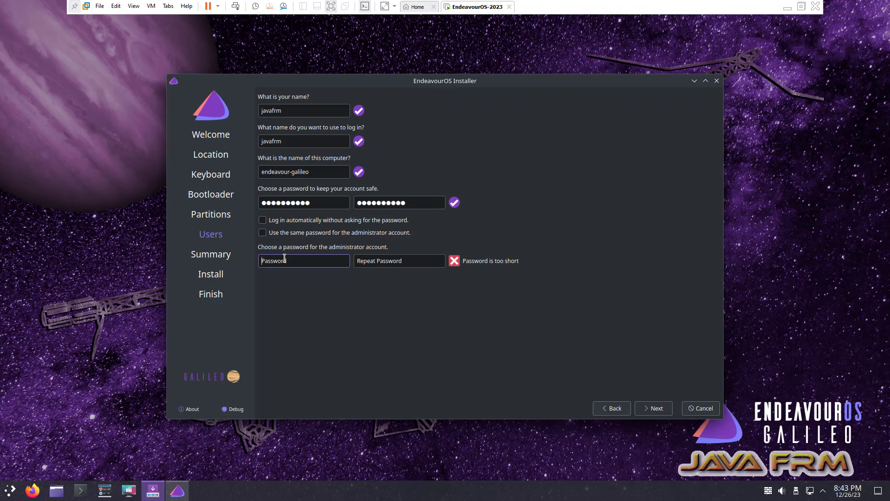
type("••••••••••")
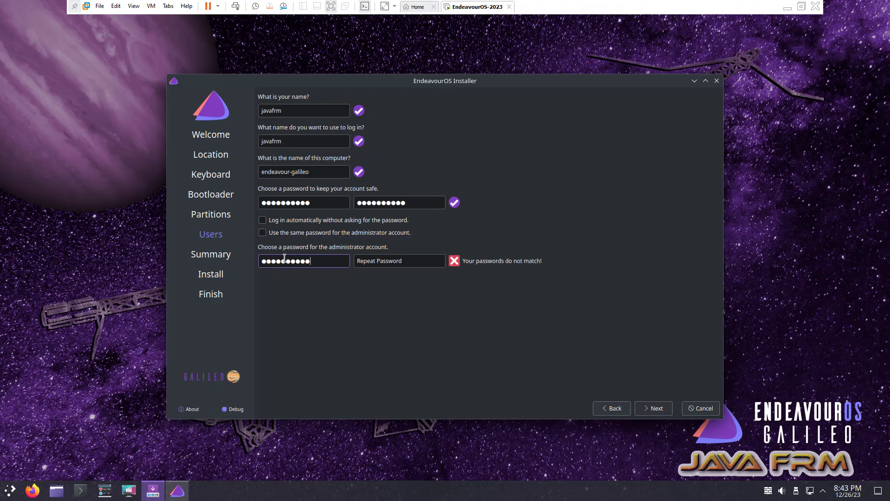
left_click(372, 262)
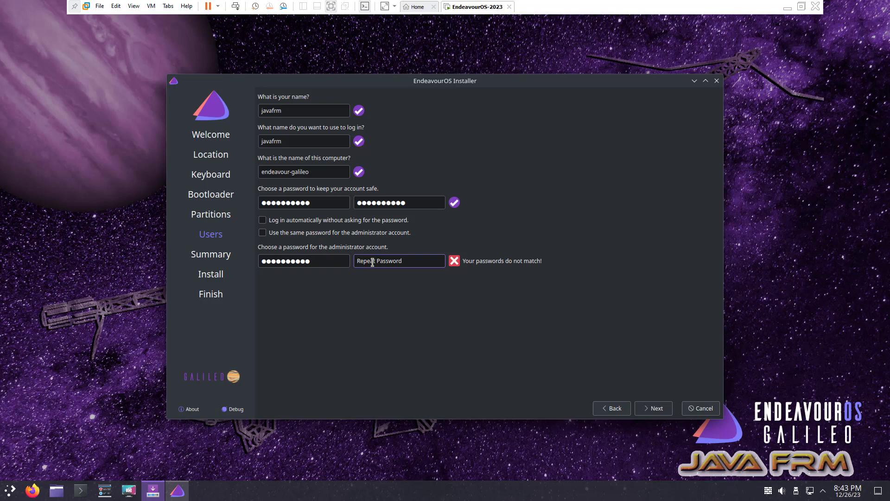
type("•••••••••••")
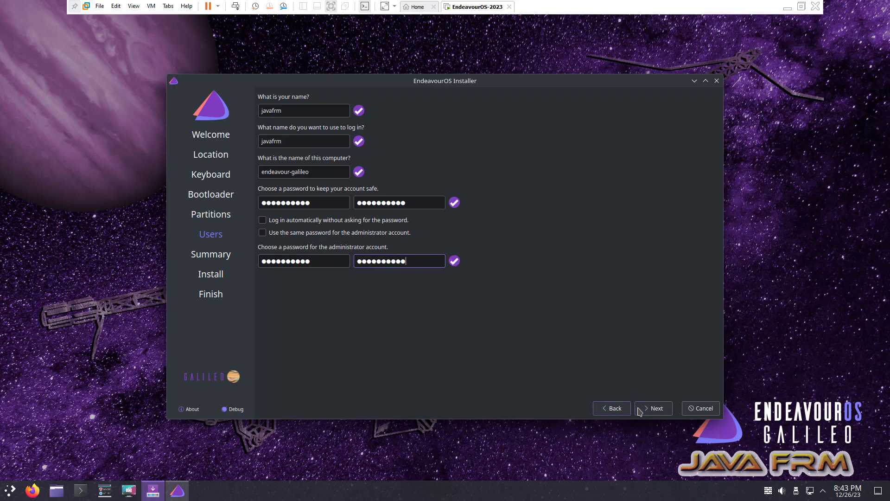
left_click(656, 412)
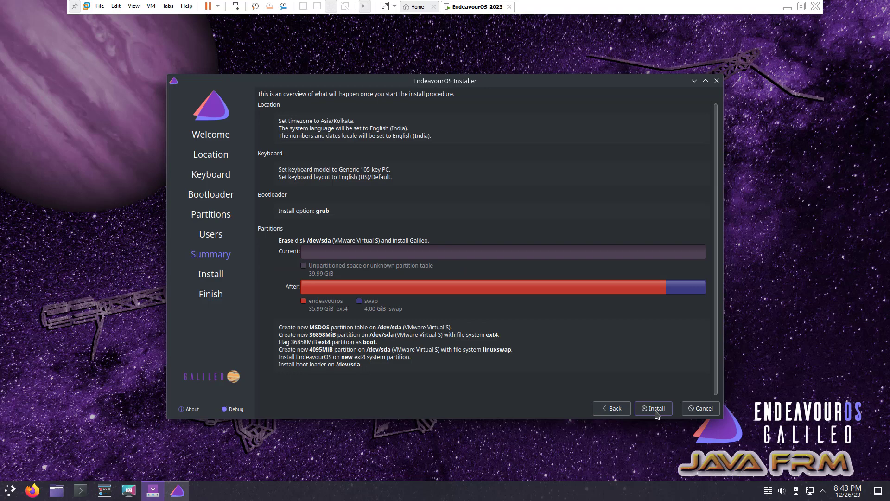
Install EndeavourOS with the summarized settings and restart into the new system once it finishes
left_click(656, 411)
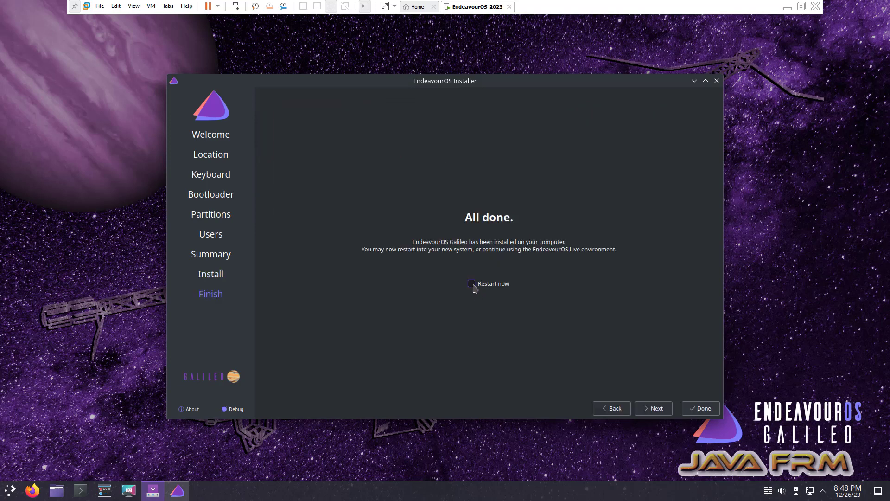
left_click(472, 283)
left_click(707, 410)
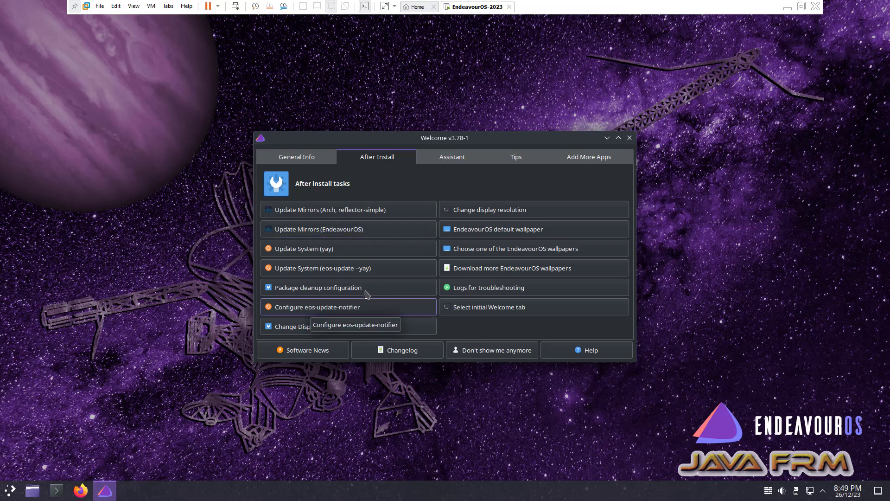
Update the Arch mirrors with the Netherlands added to the selected countries, and save the mirrorlist, authenticating with the password
left_click(316, 212)
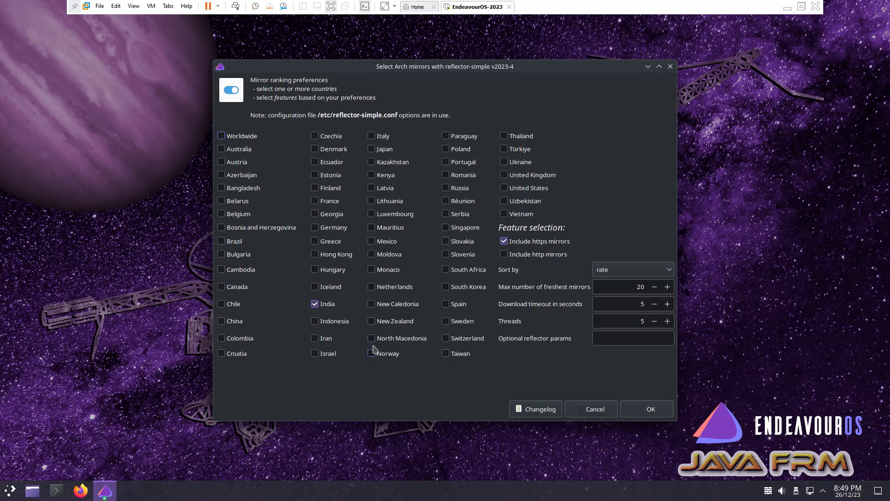
left_click(372, 288)
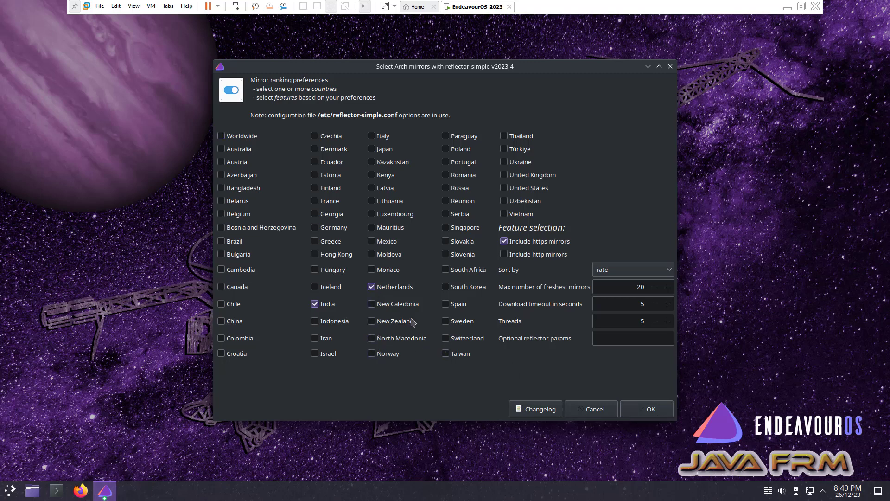
left_click(657, 414)
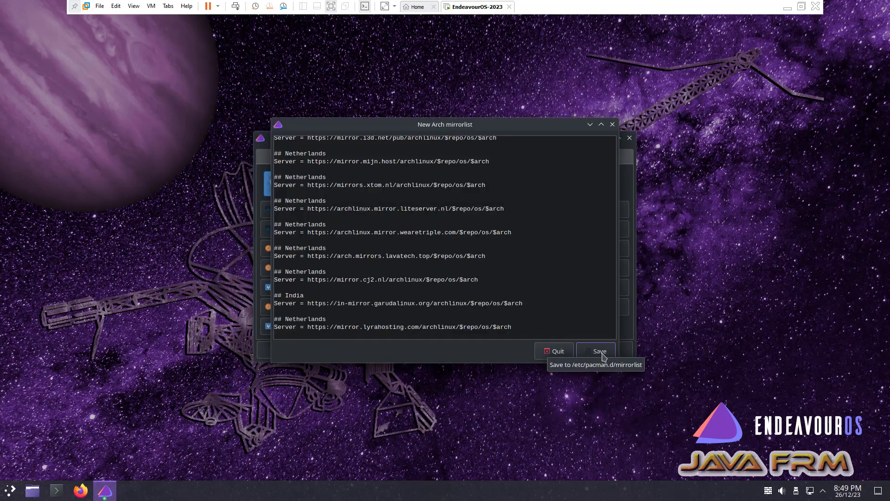
left_click(601, 354)
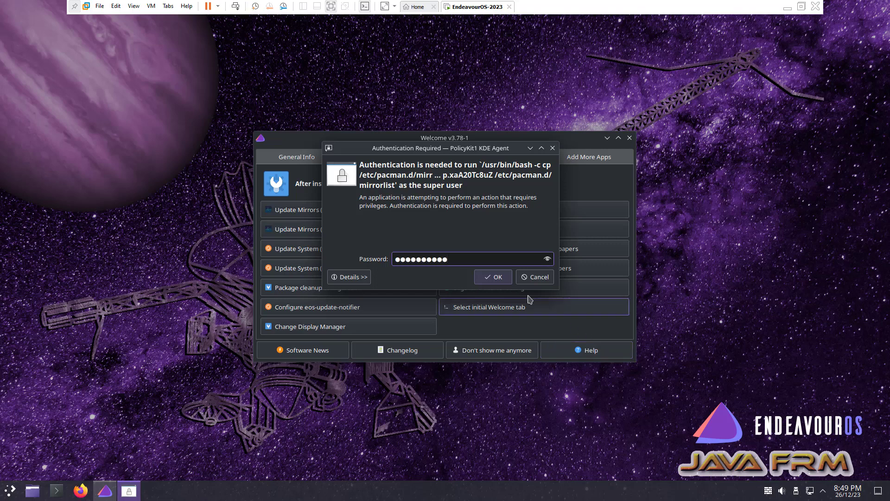
left_click(497, 280)
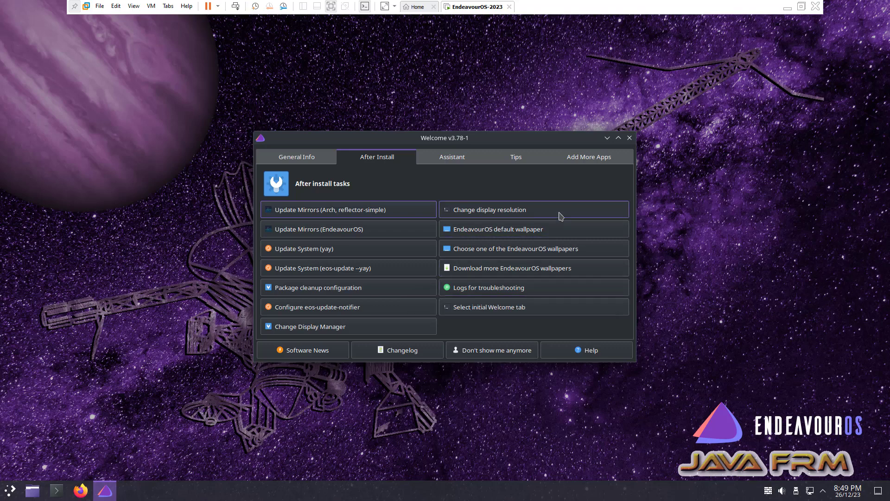
Update the EndeavourOS mirrors, authorizing with the root password, and close the Welcome window
left_click(331, 229)
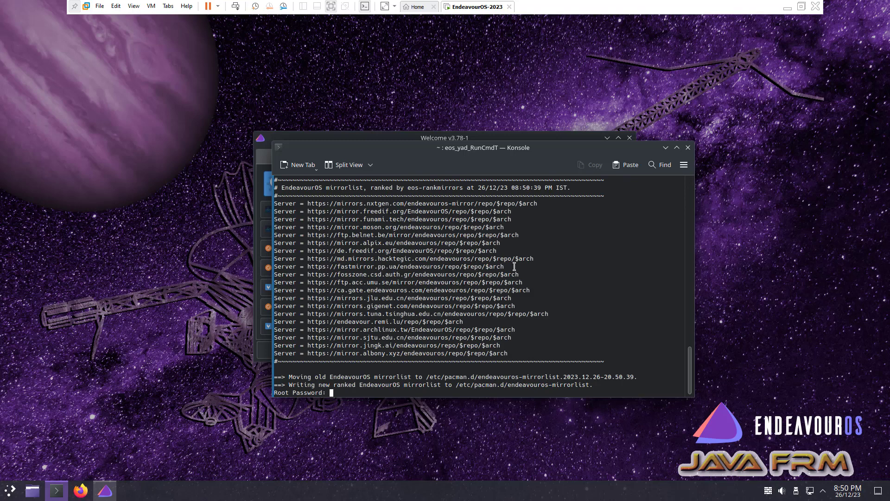
key("Return")
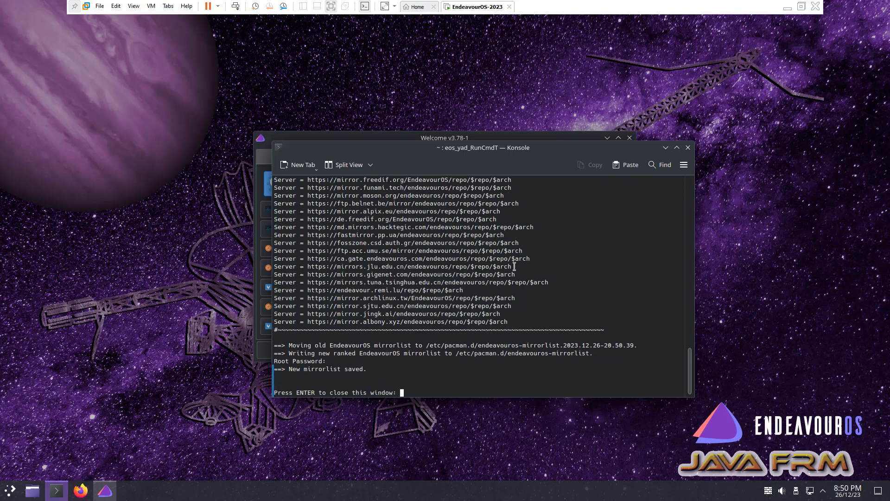
key("Return")
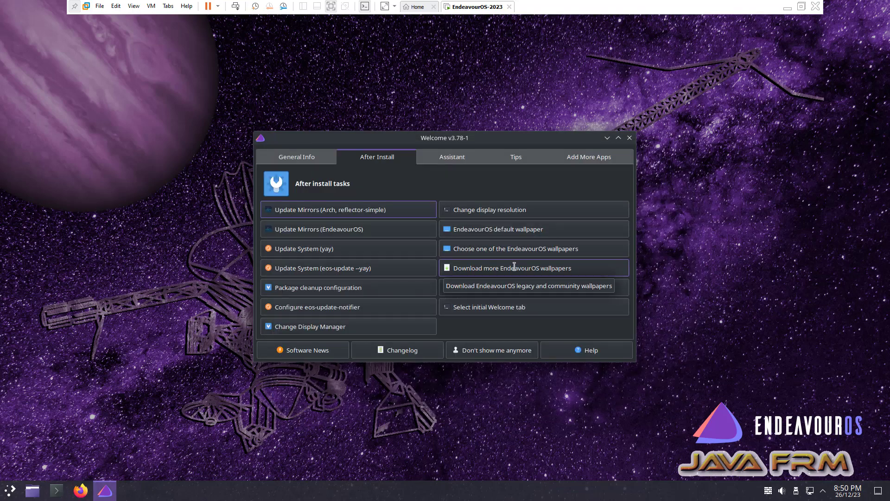
left_click(630, 138)
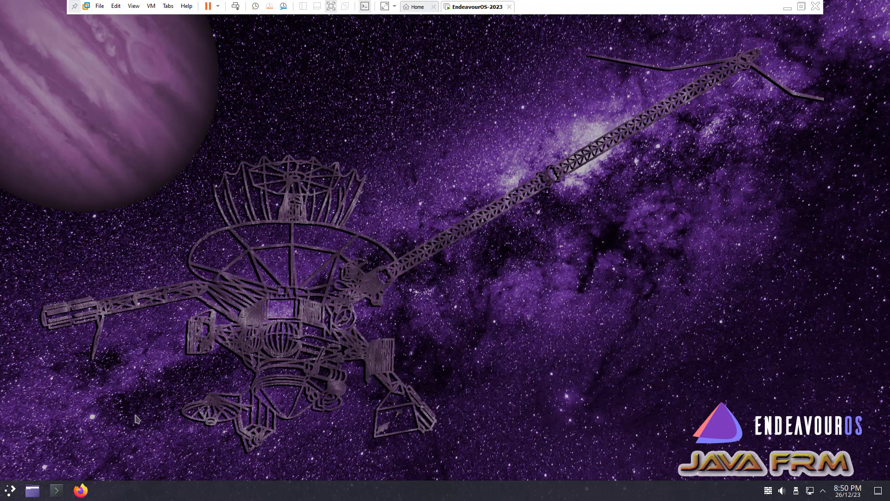
Open a terminal with enlarged text and check the disk usage with df -kh
left_click(56, 490)
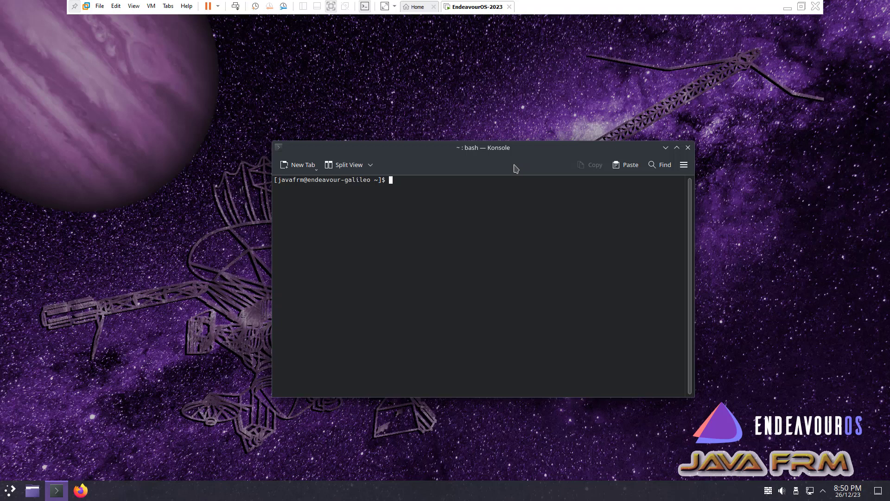
key("ctrl+plus")
key("ctrl+plus")
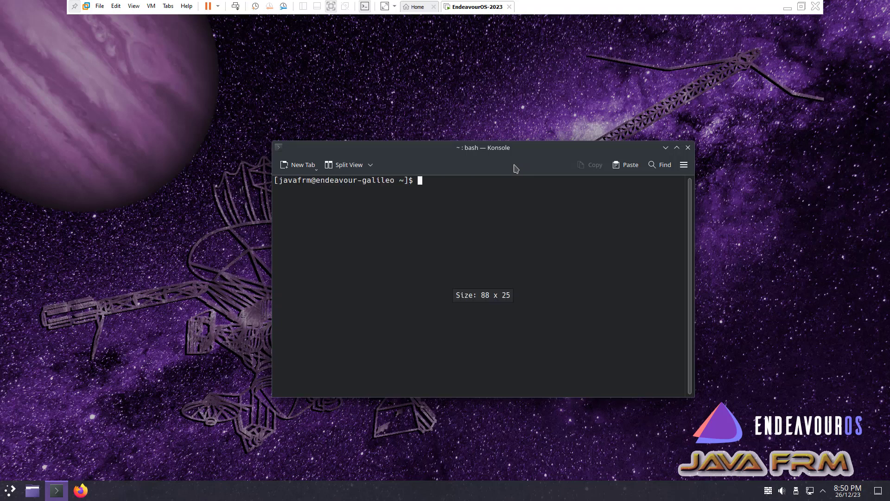
type("df -kh")
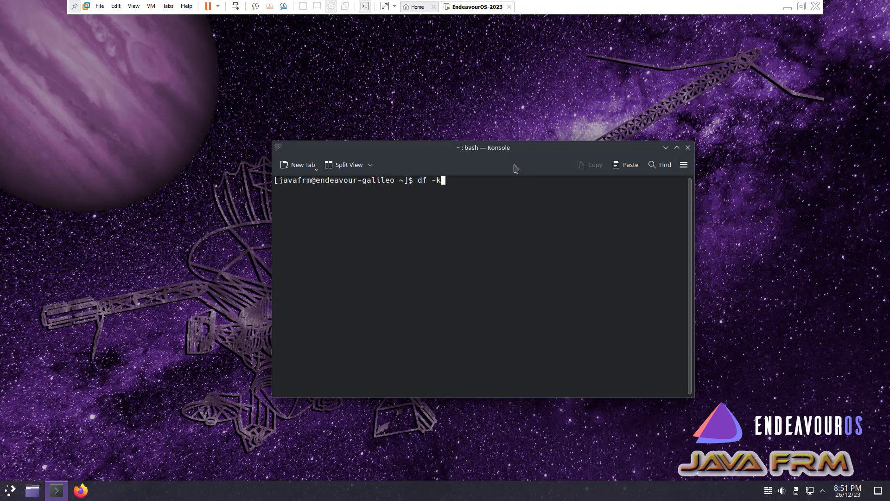
key("Return")
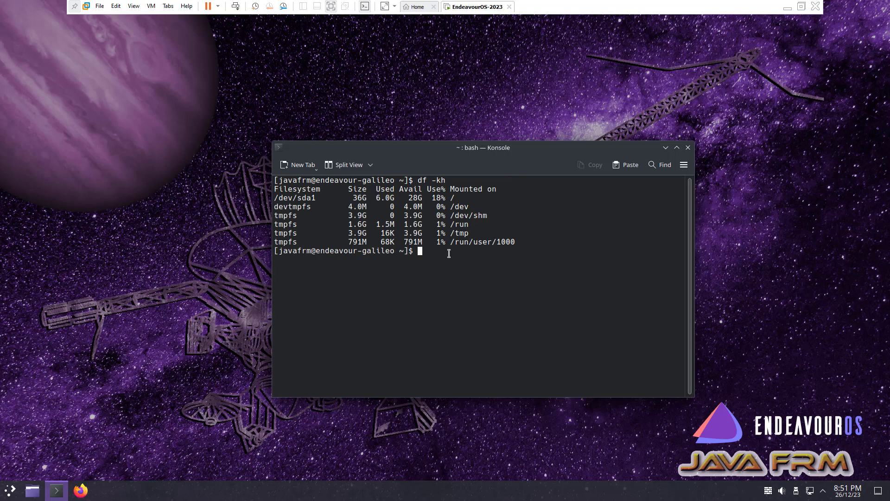
Copy the whole df -kh command and its output from the terminal
left_click_drag(448, 253, 190, 166)
right_click(282, 190)
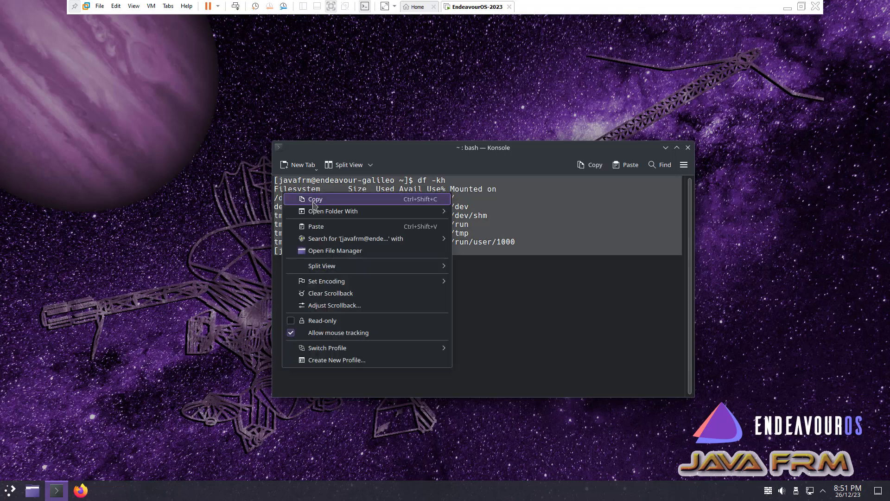
left_click(327, 205)
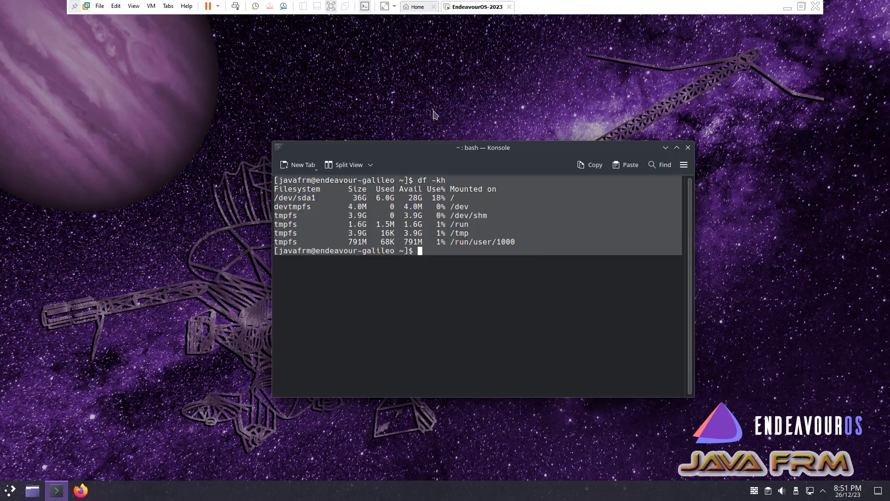
Check the drag and drop and copy and paste options in the virtual machine's Guest Isolation settings, and close the settings
left_click(152, 7)
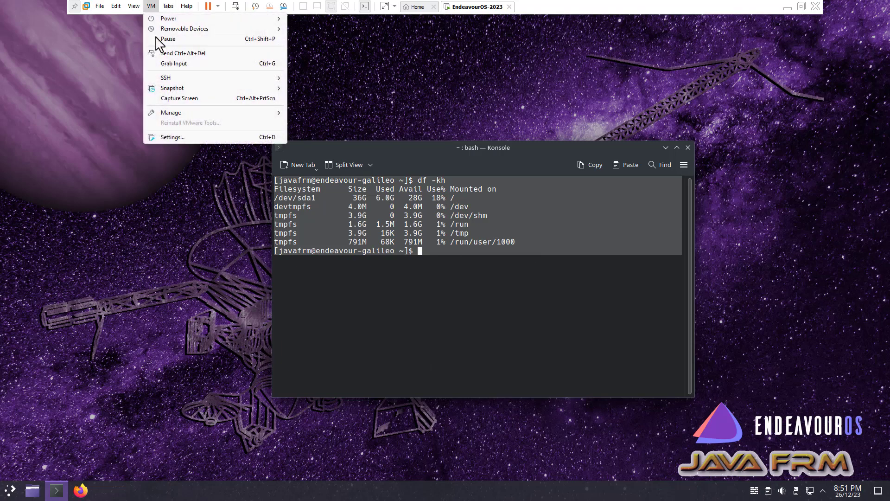
left_click(178, 135)
left_click(312, 102)
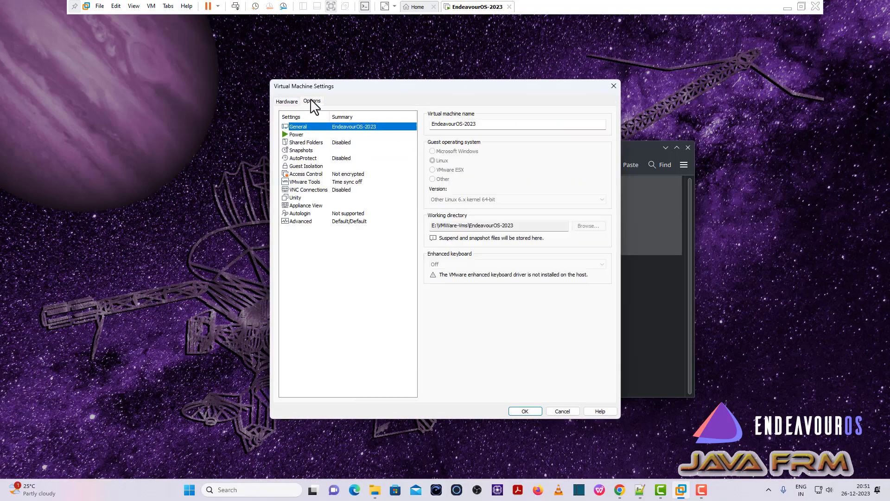
left_click(309, 166)
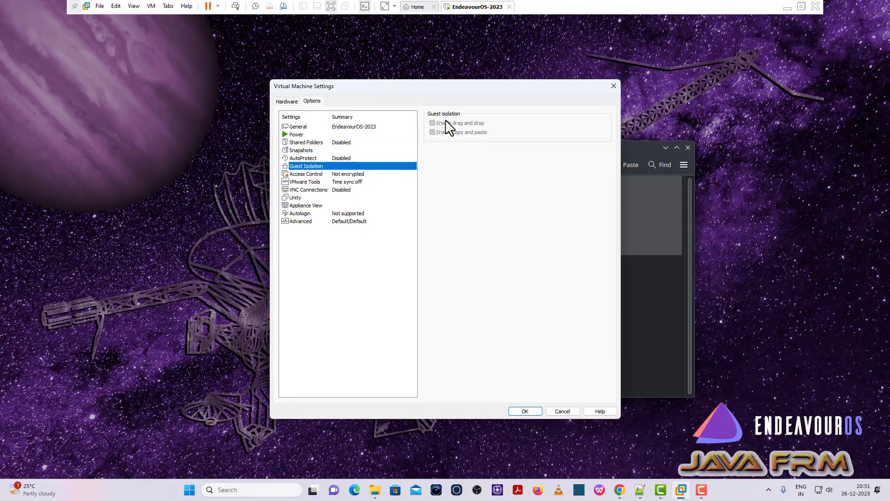
left_click(612, 86)
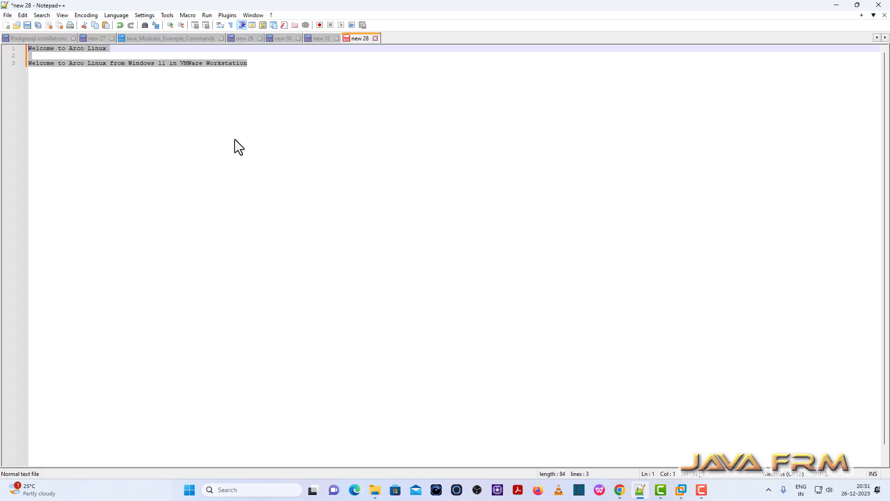
In Notepad++ on the host, replace the selected text with the copied terminal output and highlight the guest's hostname in it
key("ctrl+v")
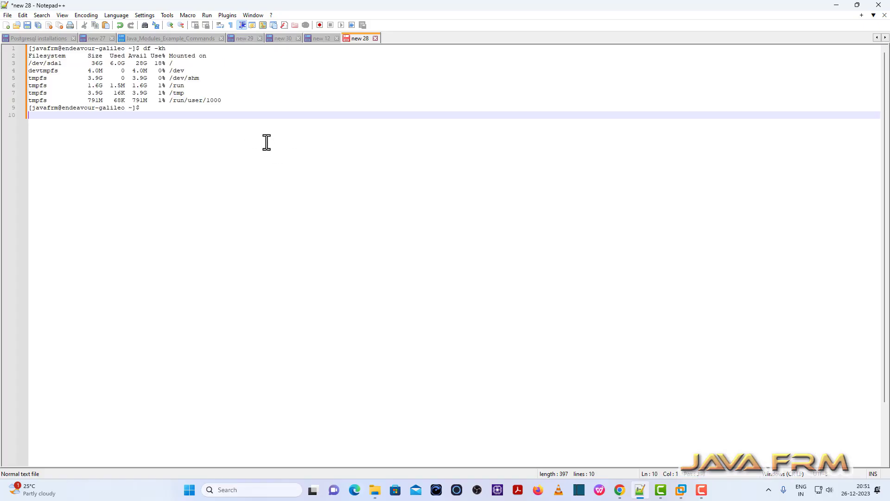
left_click_drag(64, 109, 124, 109)
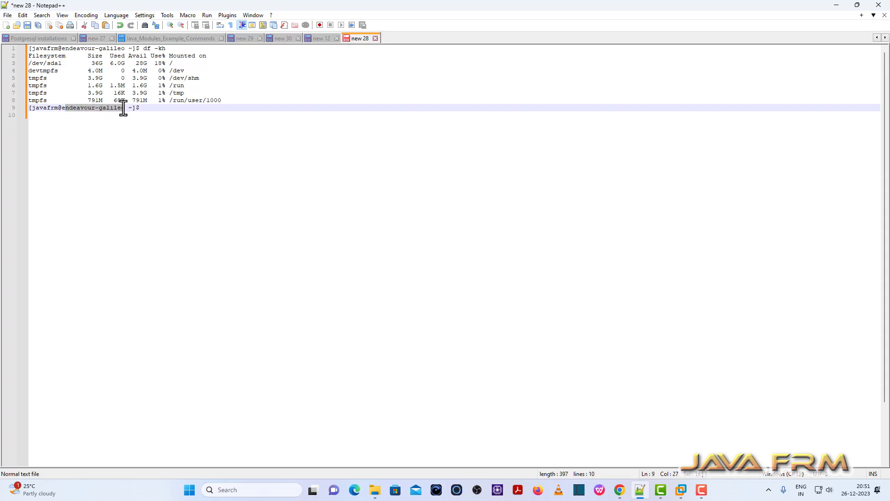
Add the line 'Welcome to Endeavour OS Galileo in VMWare Workstation 17' below the pasted output and select it for copying
left_click(176, 114)
key("Return")
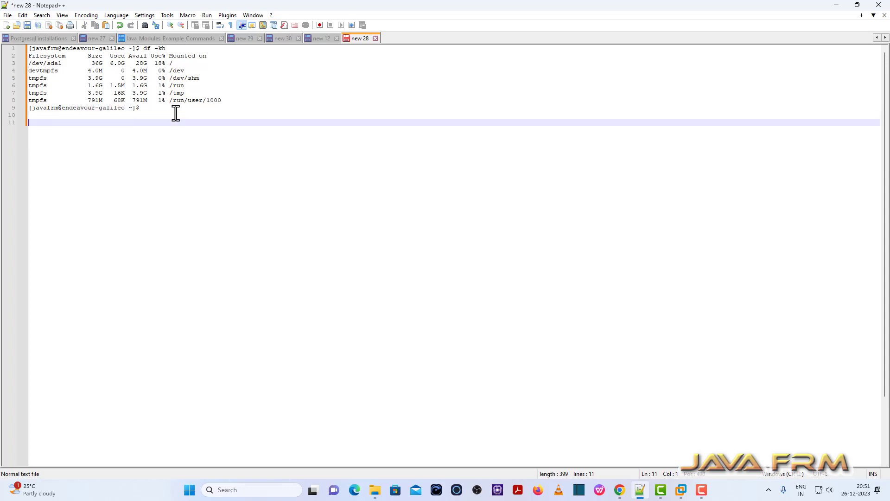
type("Welcome to Endeavour OS Galileo in")
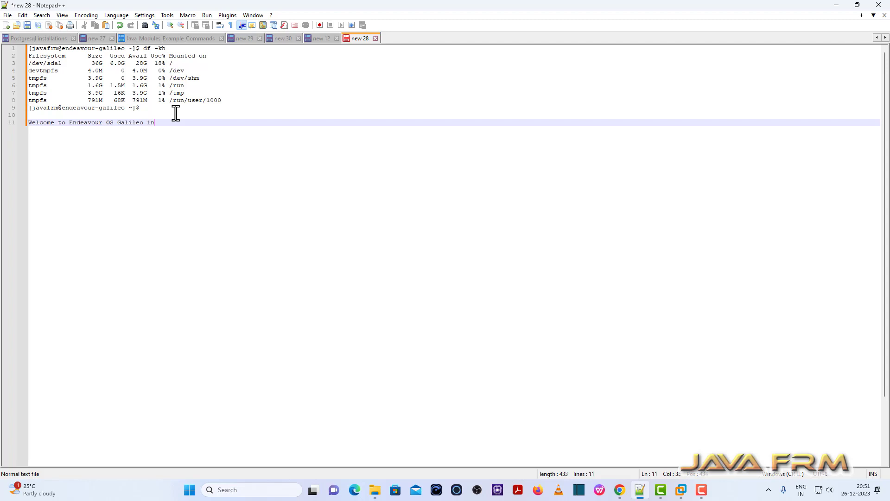
type("re W")
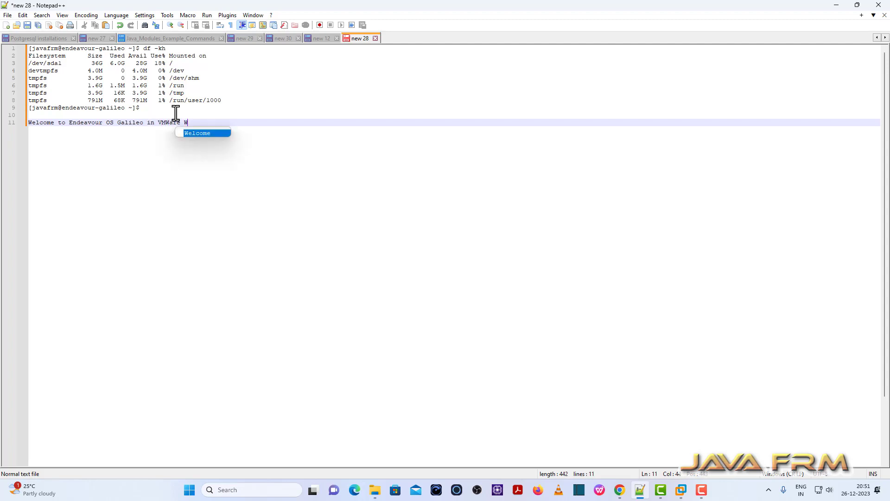
type("orks")
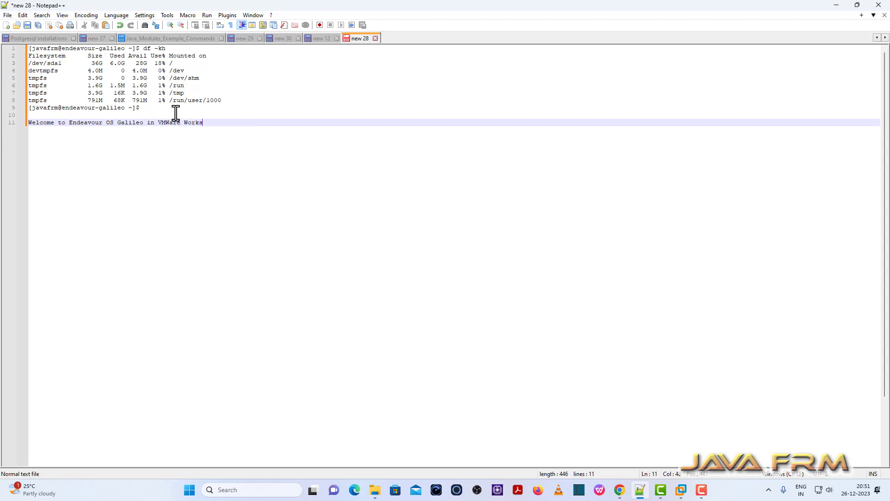
type("taiotion 17")
key("shift+Home")
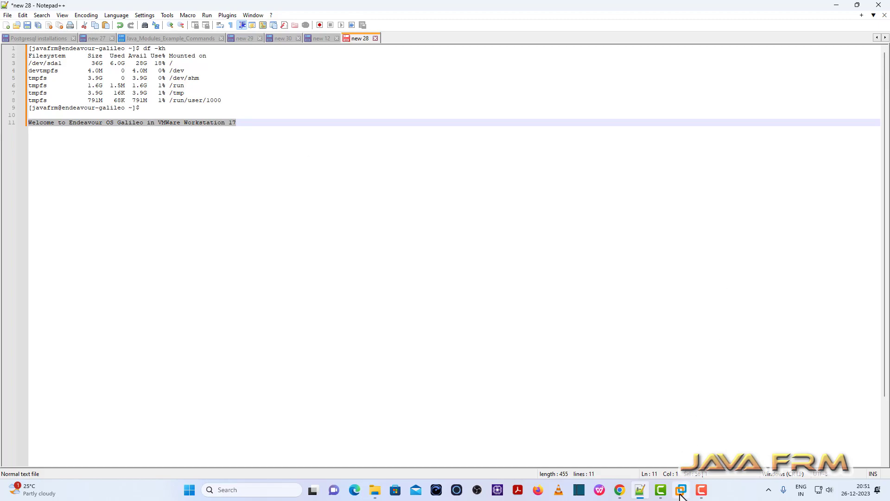
Switch back to the EndeavourOS virtual machine, paste the copied welcome line at the Konsole prompt, and close the terminal
mouse_move(682, 480)
left_click(718, 425)
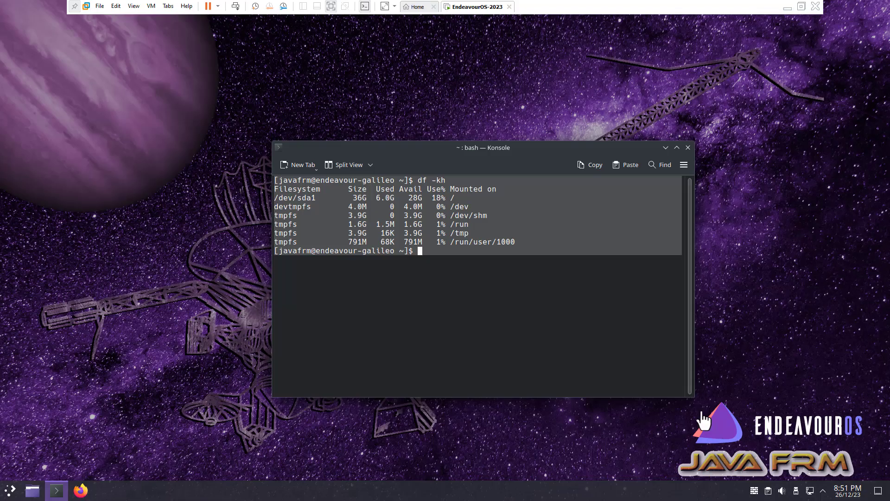
left_click(436, 299)
right_click(437, 300)
left_click(533, 322)
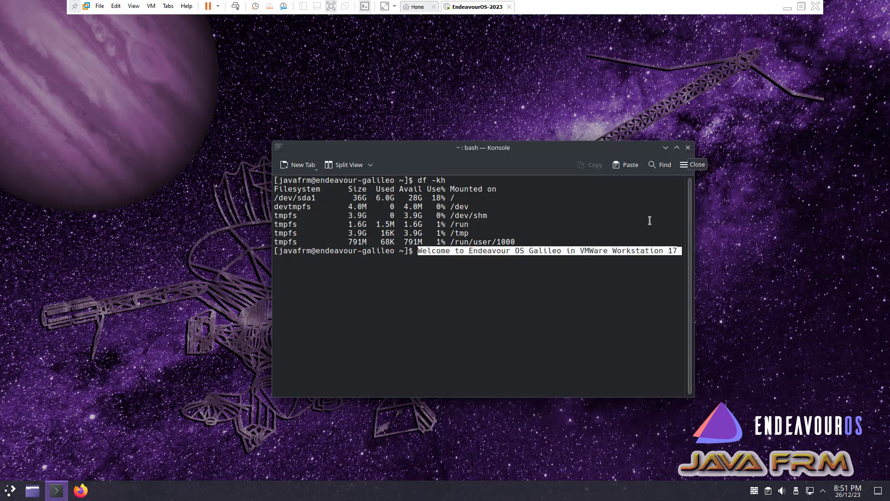
left_click(688, 147)
Open the Dolphin file manager in the guest, maximize it, and go to the Documents folder
left_click(32, 490)
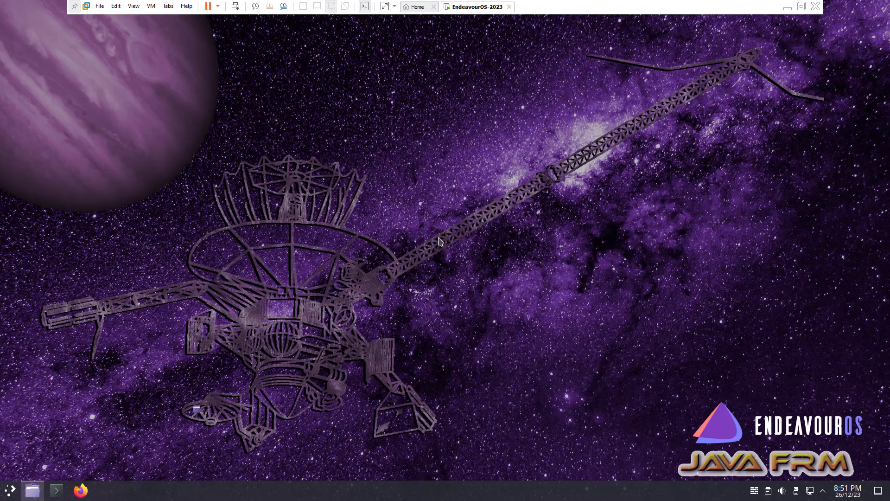
left_click(603, 112)
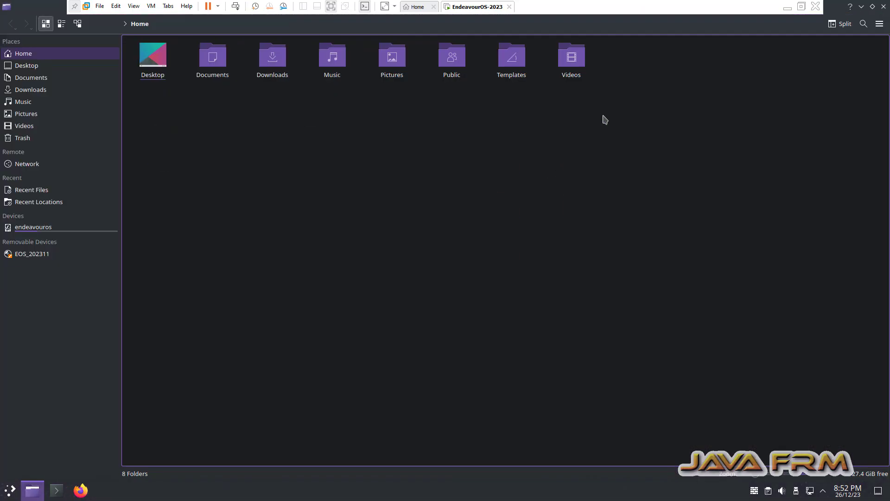
left_click(213, 58)
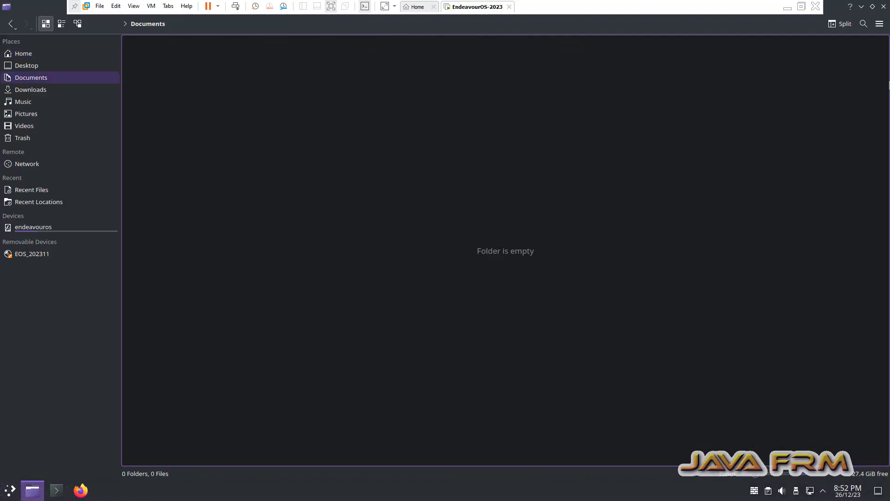
Shrink the VMware window, move amazon-corretto-21.0.1.12.1-linux-x64.tar from the host's AmazonCoretto folder into the guest's Documents, and maximize the window again
left_click(801, 6)
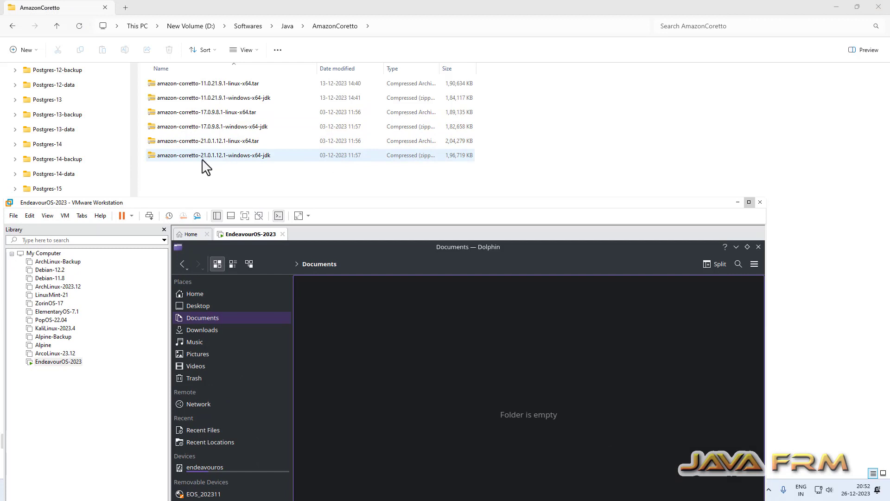
left_click_drag(209, 149, 393, 370)
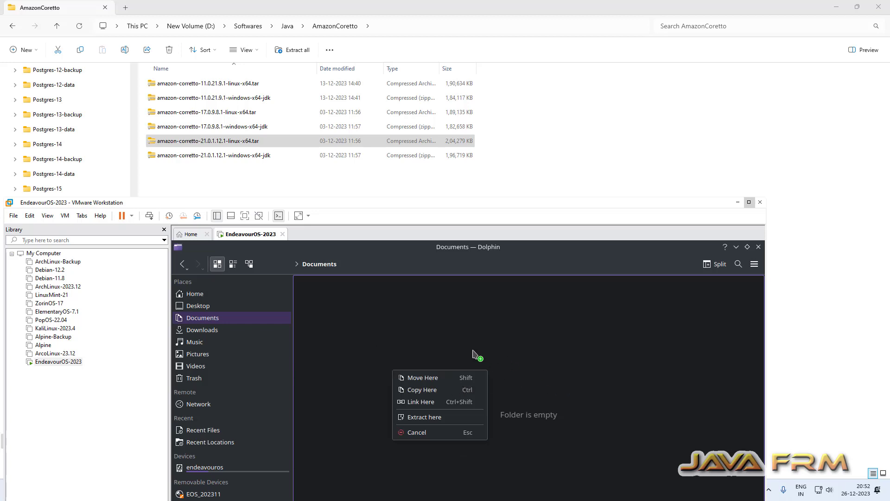
left_click(440, 377)
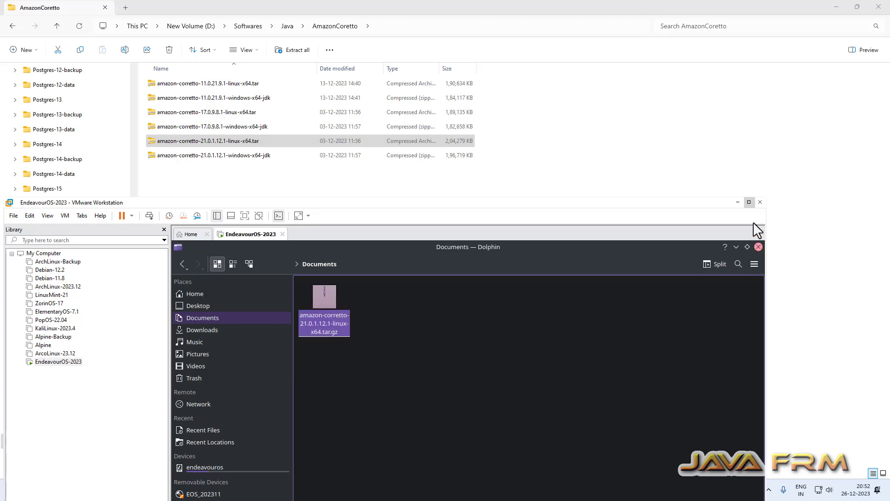
left_click(749, 202)
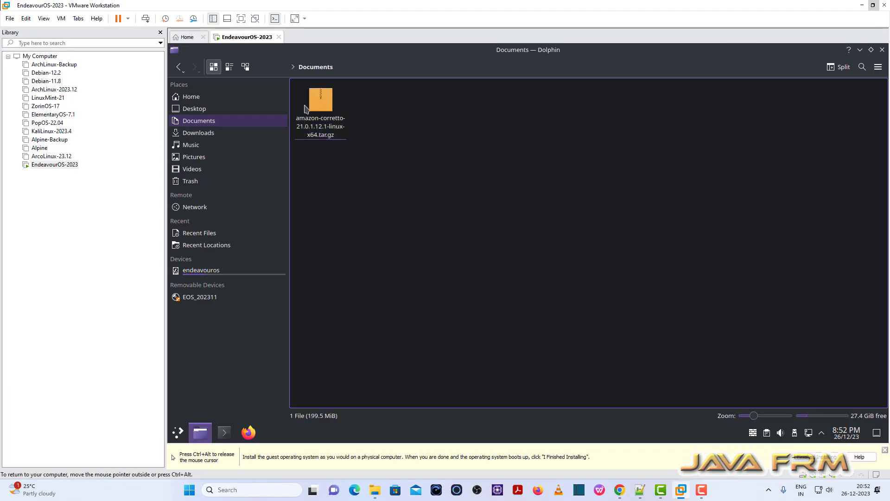
Open the transferred amazon-corretto archive with Archive Manager, look inside its folder, and close the archive window
right_click(319, 107)
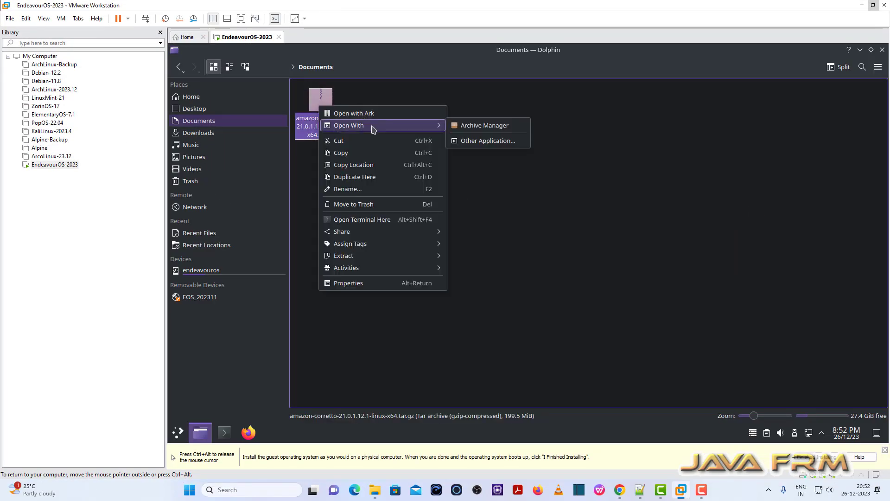
left_click(497, 127)
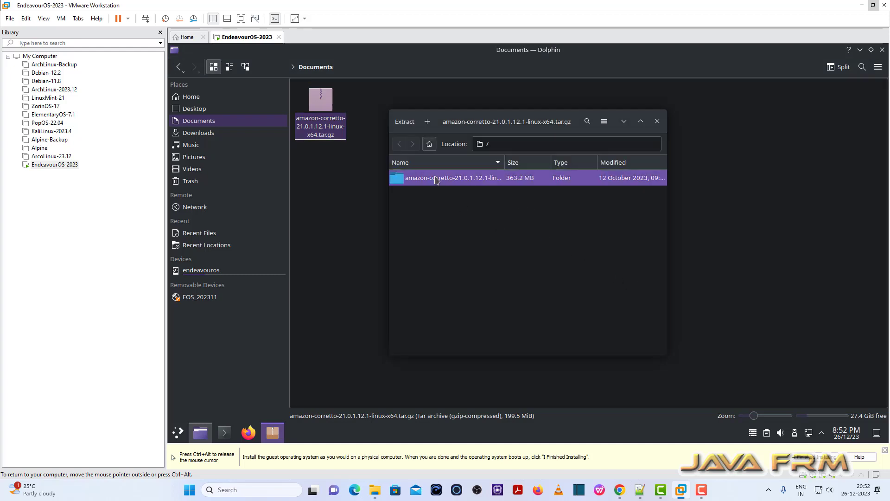
double_click(457, 178)
left_click(662, 121)
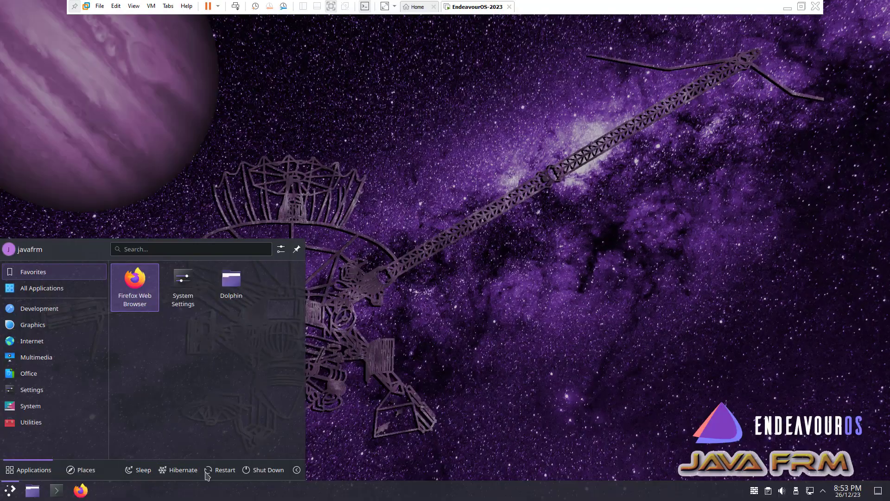
Shut down the EndeavourOS guest and dismiss the Removable Devices hint
left_click(263, 470)
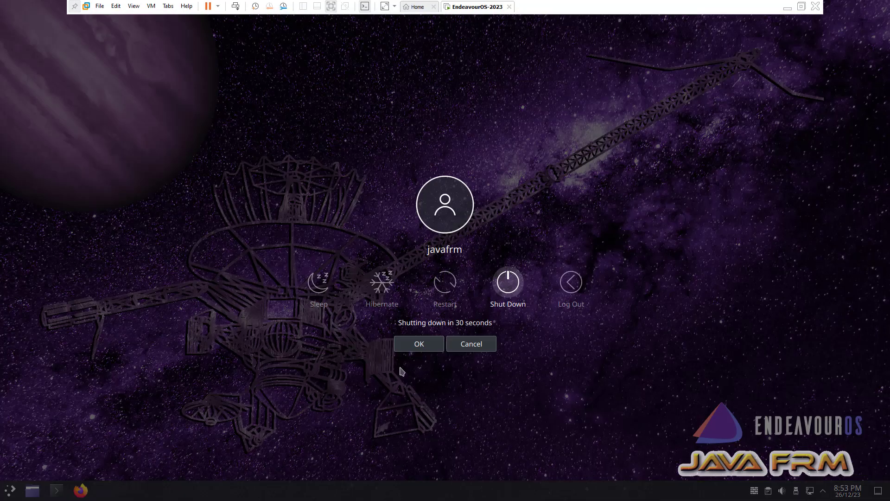
left_click(512, 284)
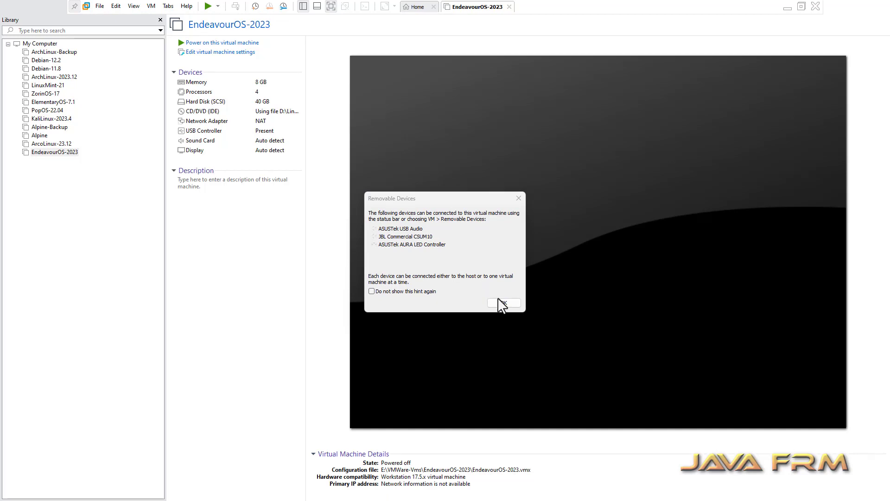
left_click(505, 304)
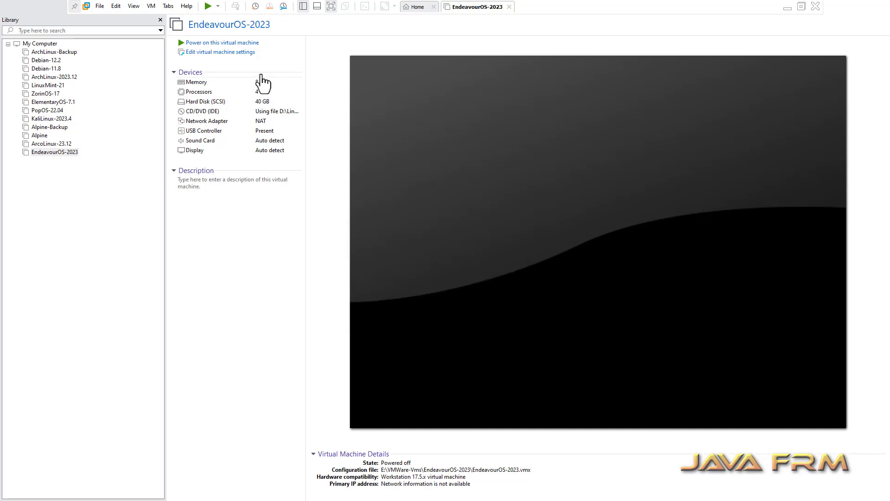
Set folder sharing to Always enabled in the EndeavourOS-2023 virtual machine settings
left_click(228, 53)
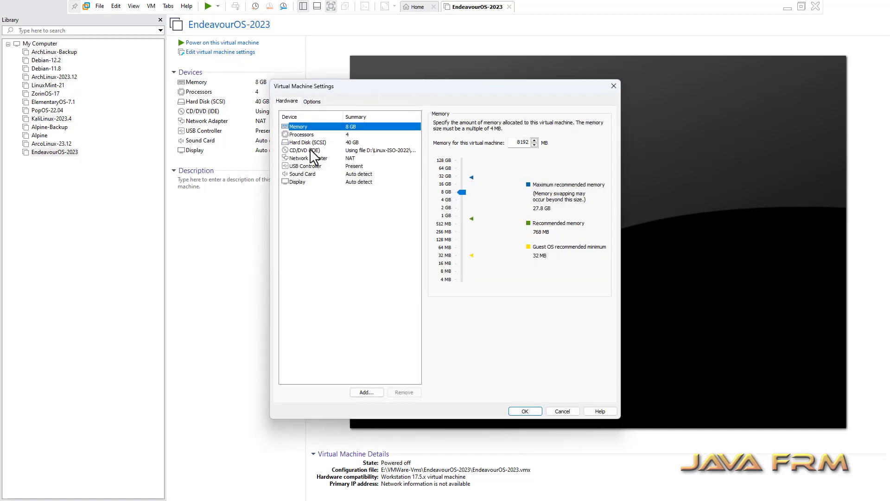
left_click(312, 101)
left_click(307, 142)
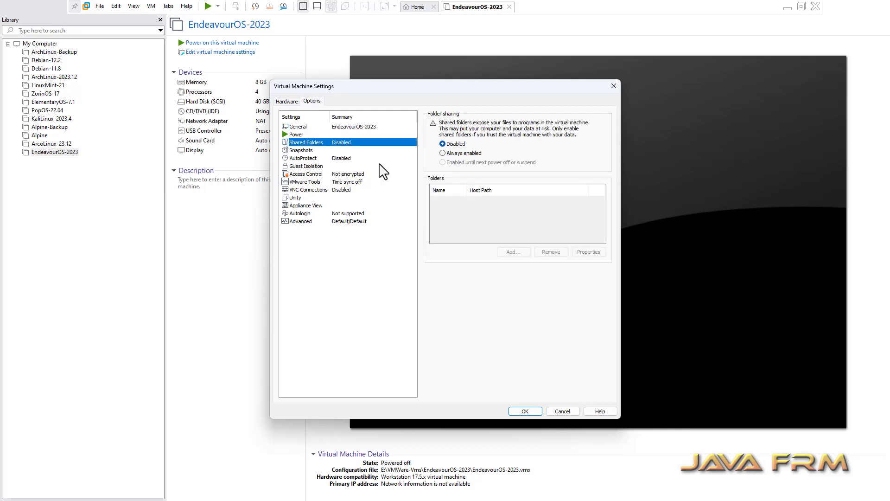
left_click(443, 153)
Add the host folder D:\Linux-ISO-2022 as an enabled shared folder named Linux-ISO-2022 and save the virtual machine settings
left_click(510, 252)
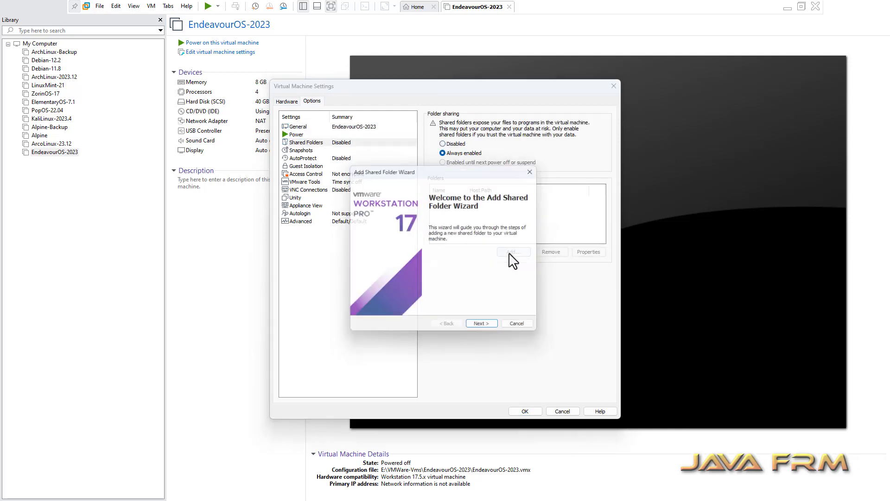
left_click(491, 329)
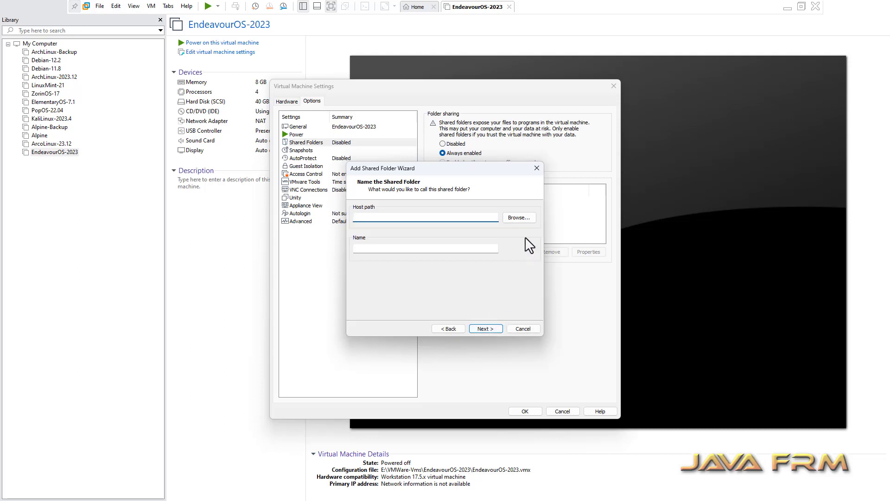
left_click(518, 217)
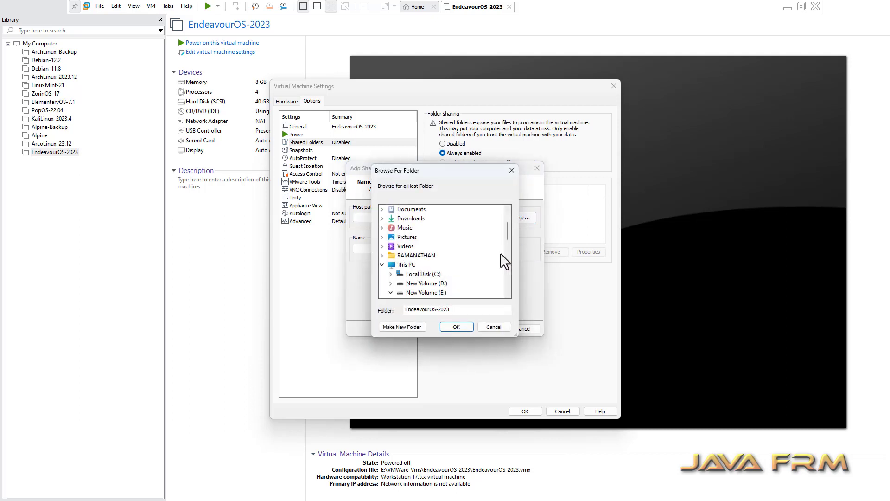
scroll(456, 282, "down", 3)
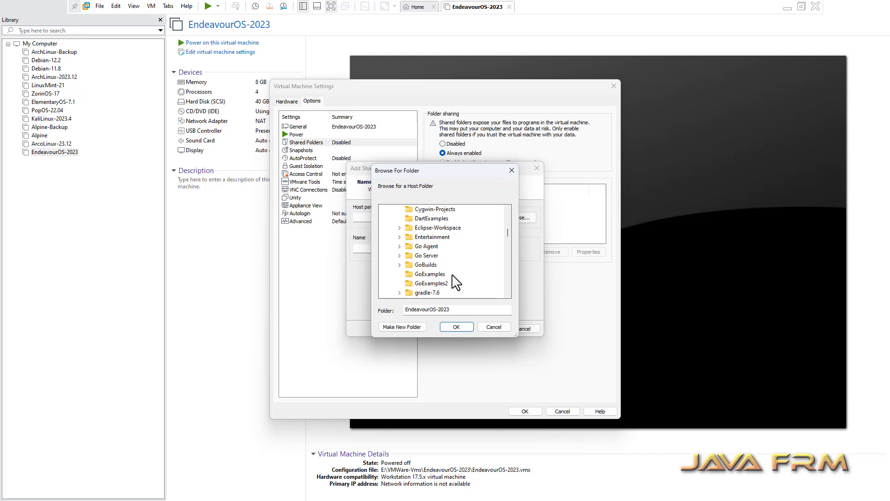
scroll(456, 282, "down", 2)
left_click(445, 283)
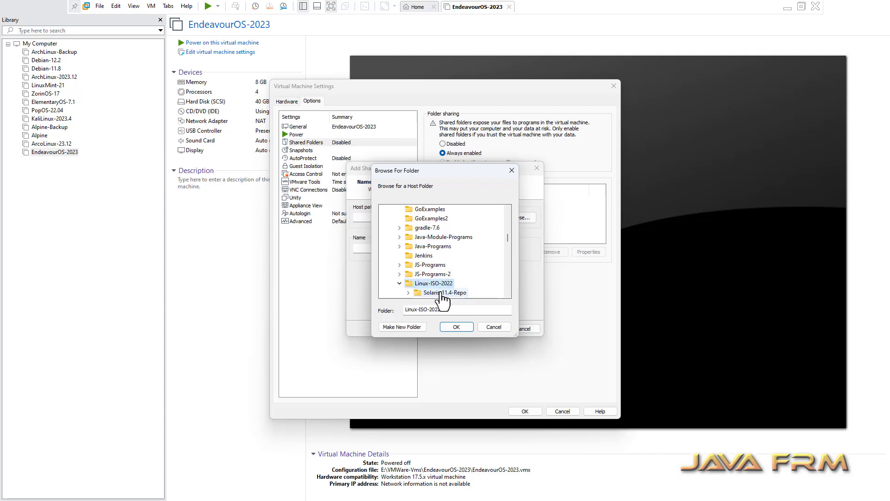
left_click(454, 327)
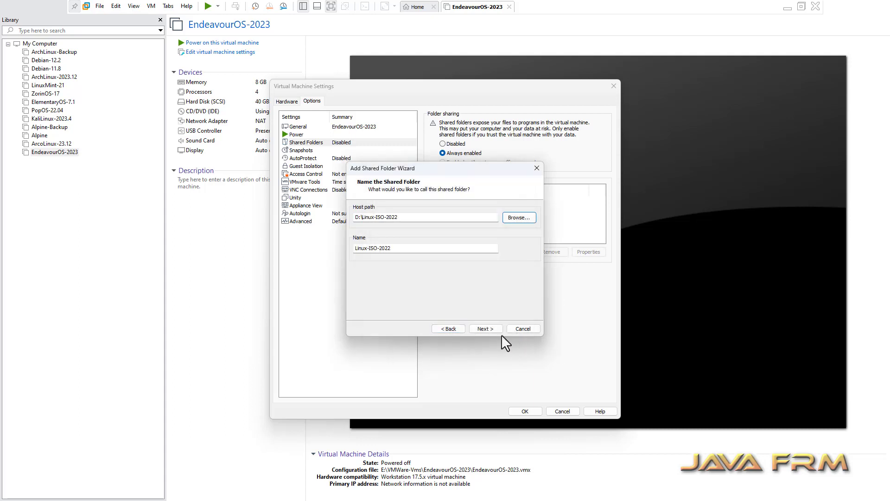
left_click(486, 329)
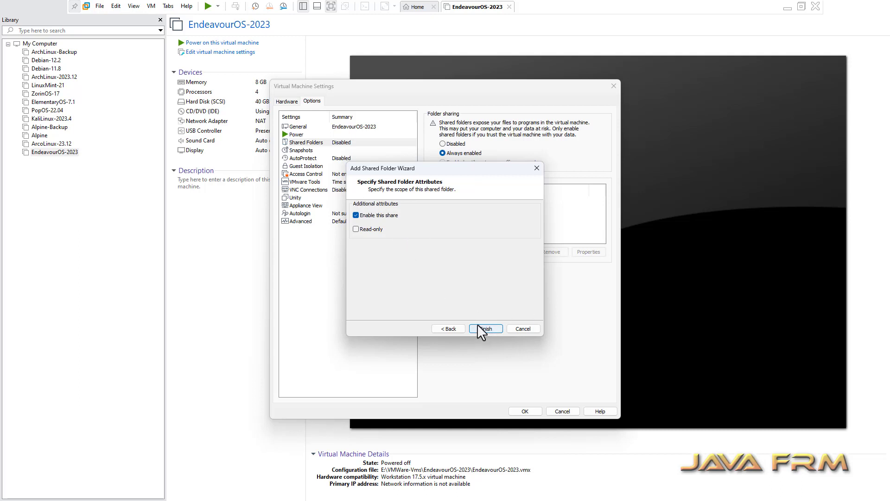
left_click(482, 328)
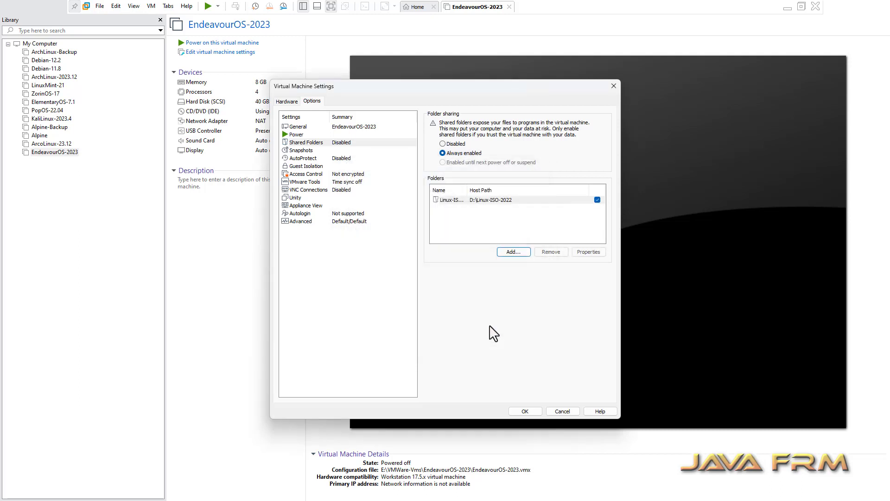
left_click(533, 412)
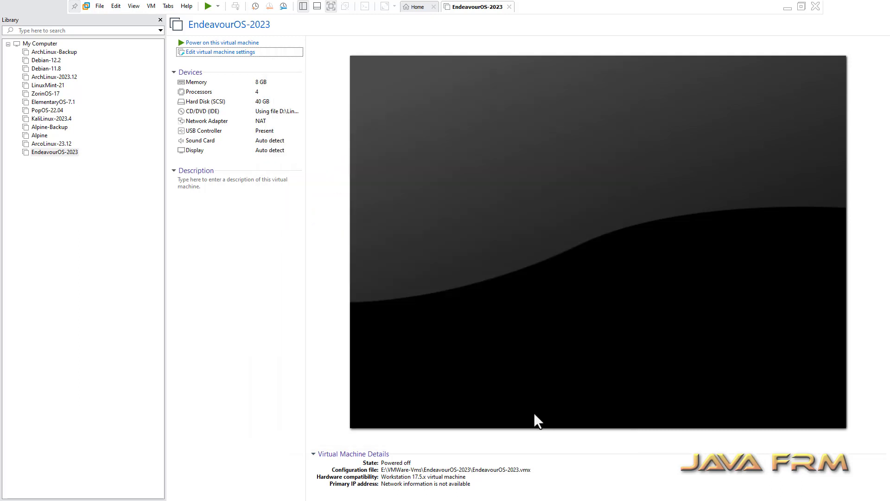
Power on the EndeavourOS-2023 virtual machine and list its shared folders in an enlarged-text terminal with vmware-hgfsclient
left_click(241, 43)
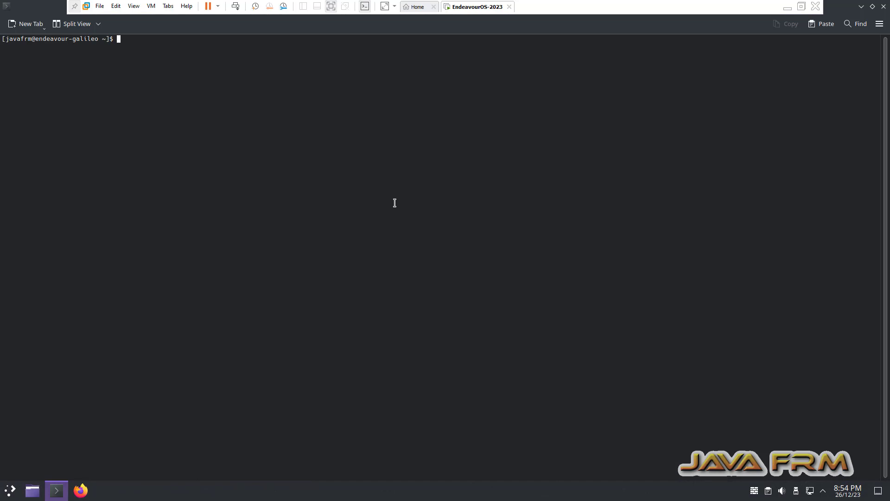
key("ctrl+plus")
key("Return")
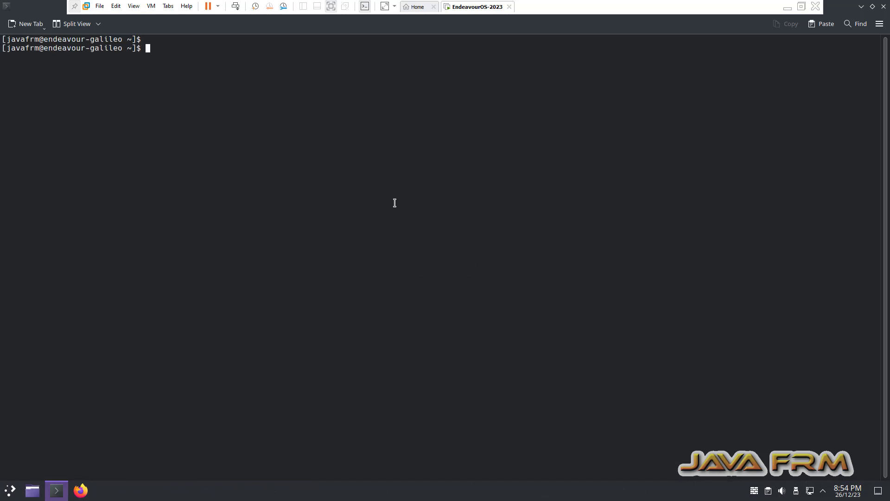
type("vmware-hgfsclient")
key("Return")
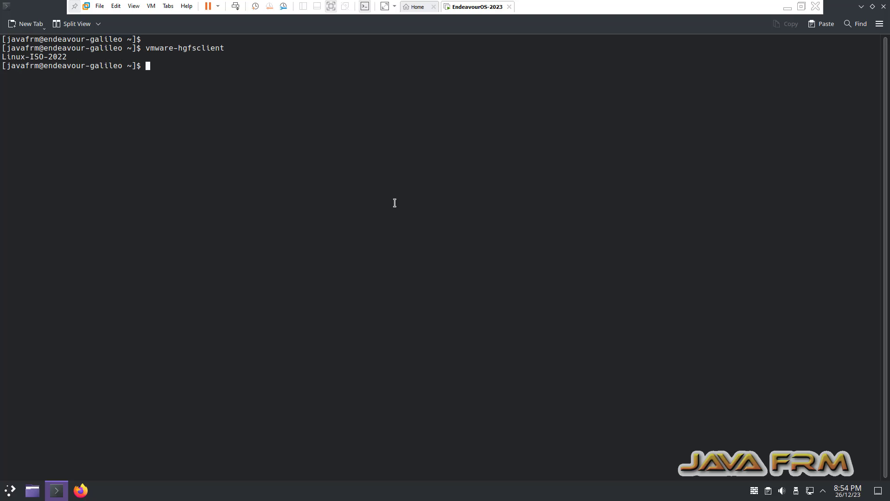
Create a LinuxISO directory in the home folder and check for it with pwd and ls
key("Return")
type("pwd")
key("Return")
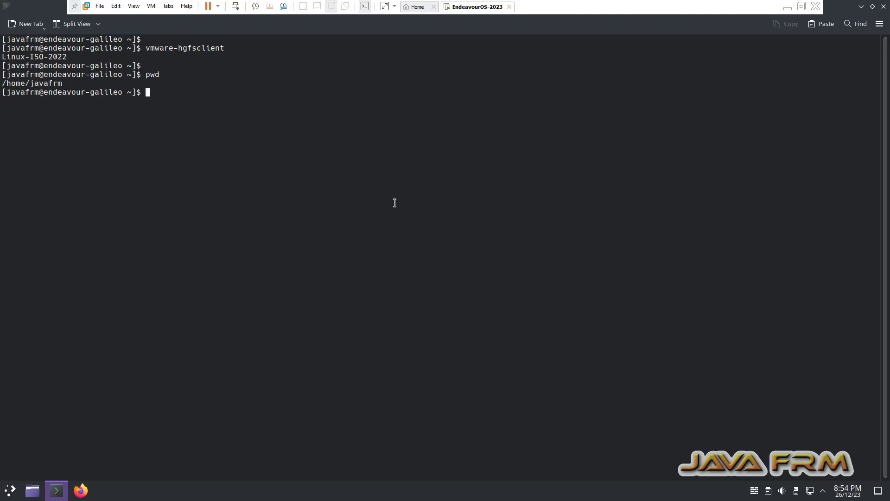
type("mkdir")
type("LinuxISO")
key("Return")
type("pwd")
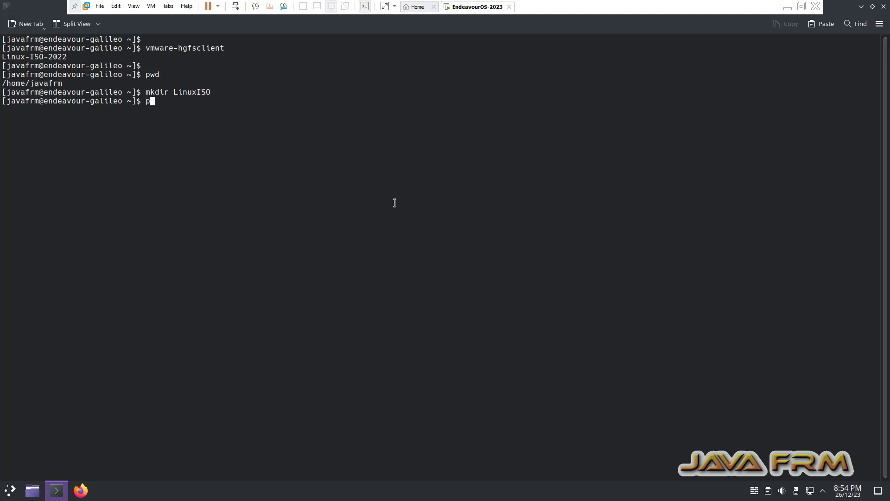
key("Return")
type("ls")
key("Return")
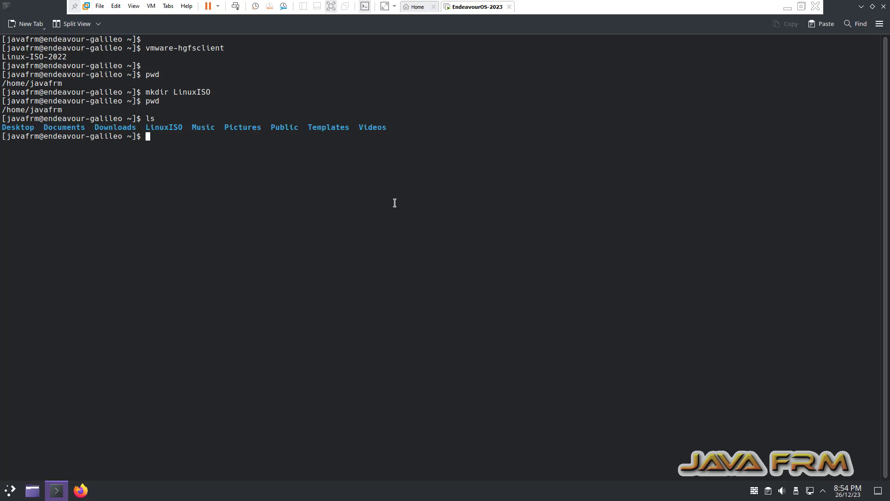
left_click_drag(148, 126, 182, 126)
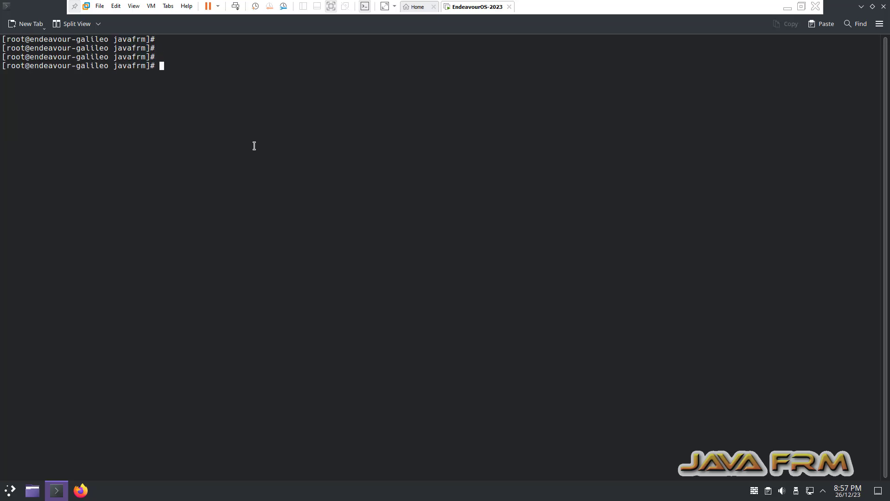
Open /etc/fuse.conf in Kate as root, uncomment user_allow_other, save the file and close the editor
type("kate /etc/fuse.conf")
key("Return")
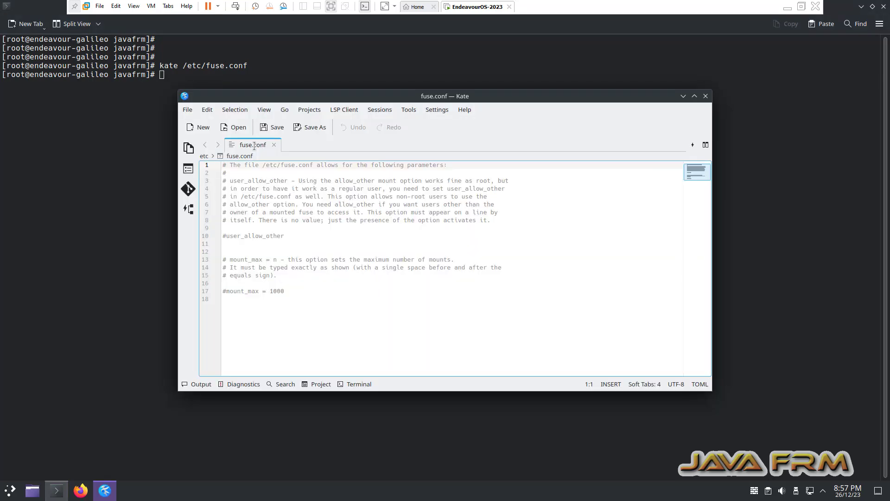
left_click(225, 237)
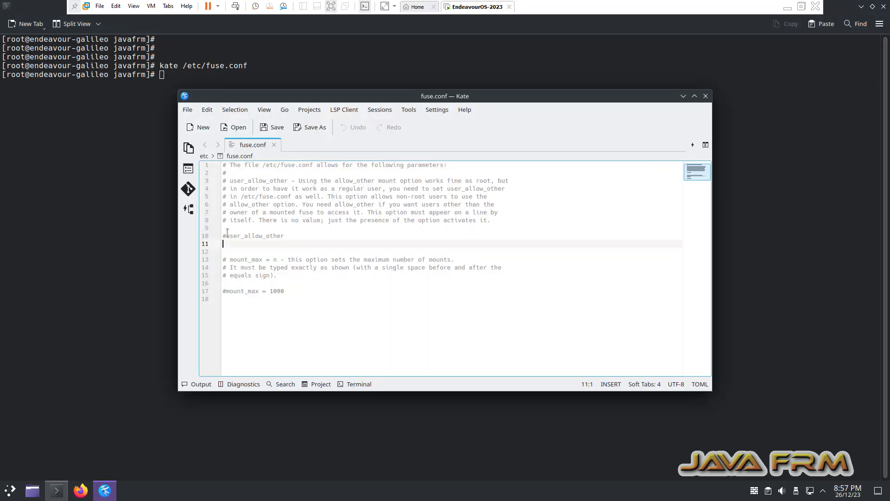
key("BackSpace")
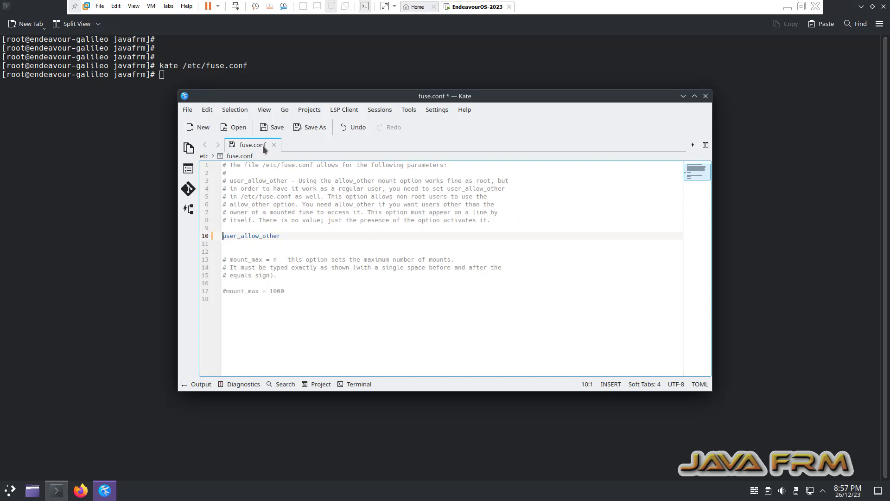
left_click(278, 132)
left_click(706, 96)
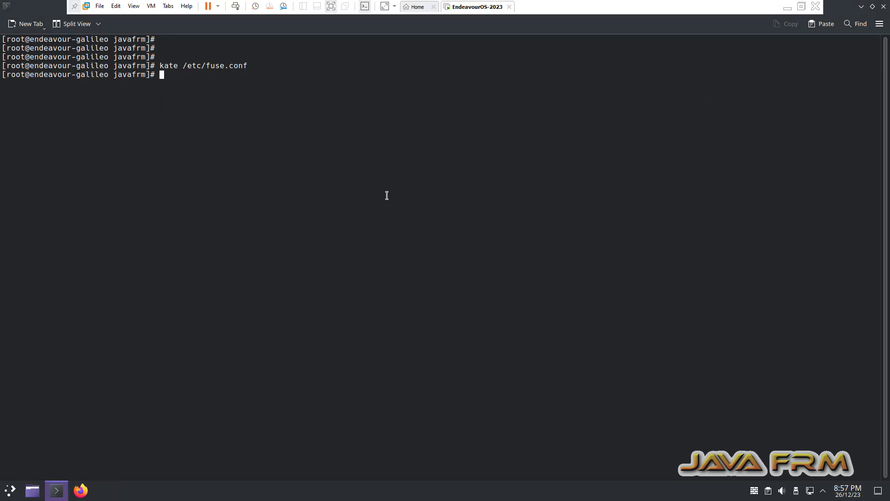
Exit the root shell to return to the regular user's prompt
key("Return")
key("Return")
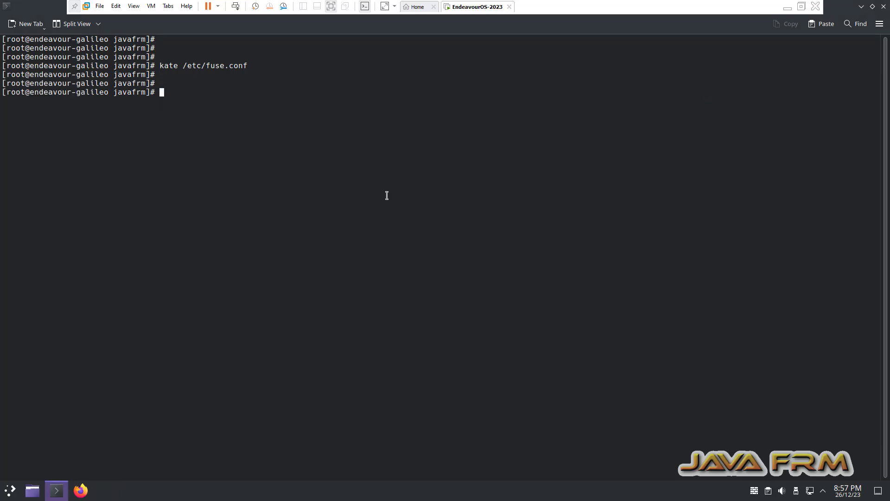
type("exit")
key("Return")
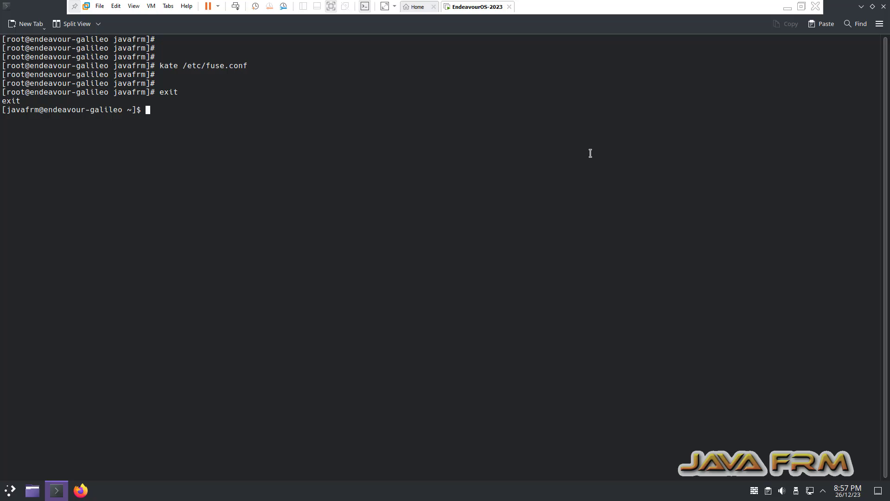
Mount the share by pasting and running vmhgfs-fuse -o allow_other -o auto_unmount .host:/Linux-ISO-2022 $HOME/LinuxISO
left_click(787, 10)
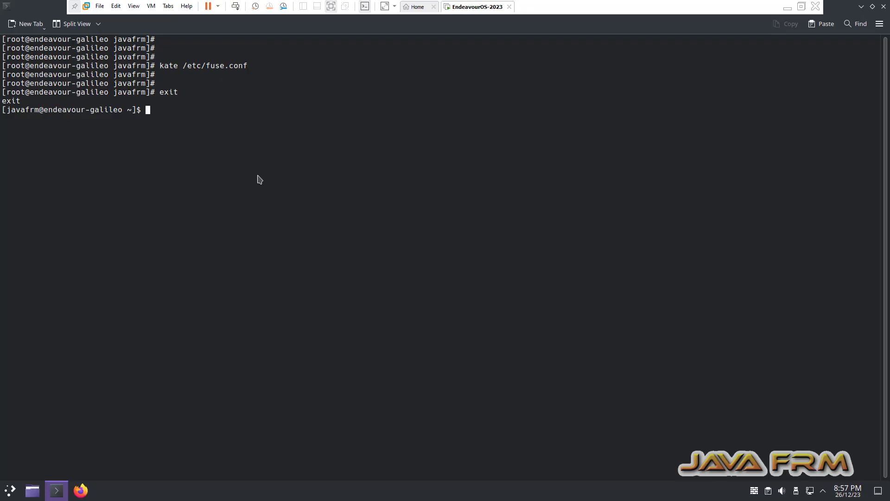
right_click(259, 179)
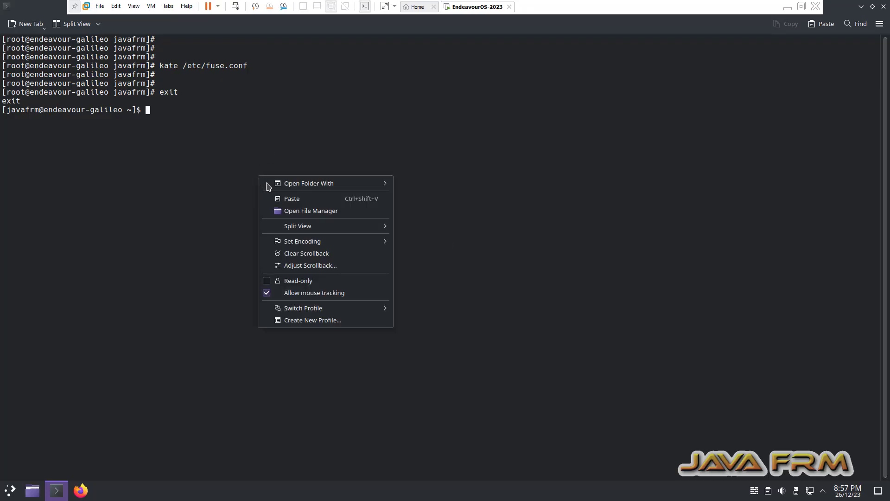
left_click(284, 196)
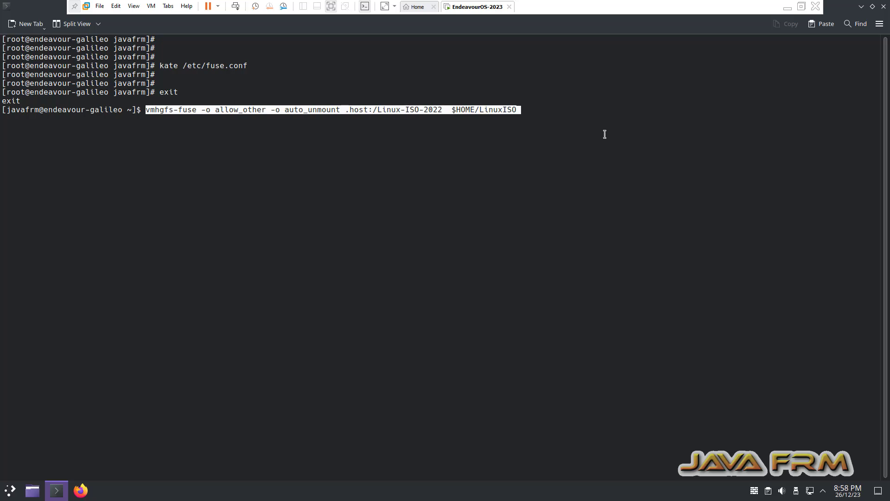
key("Return")
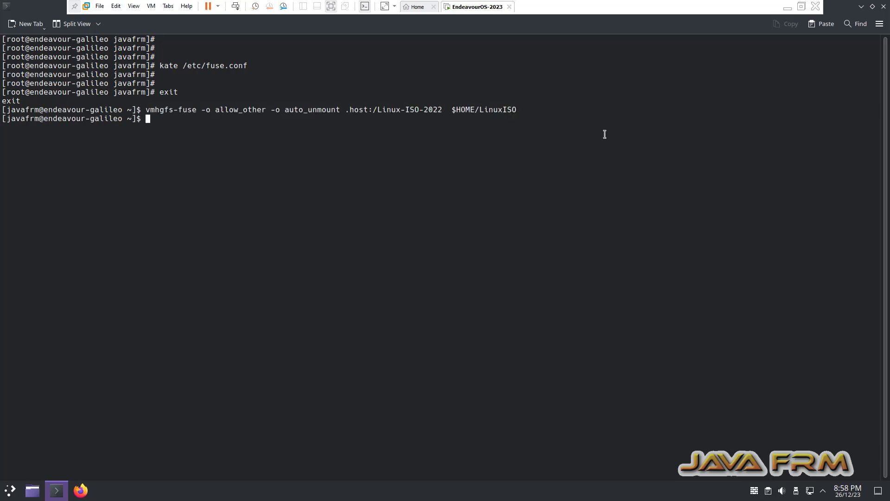
key("Return")
key("Return")
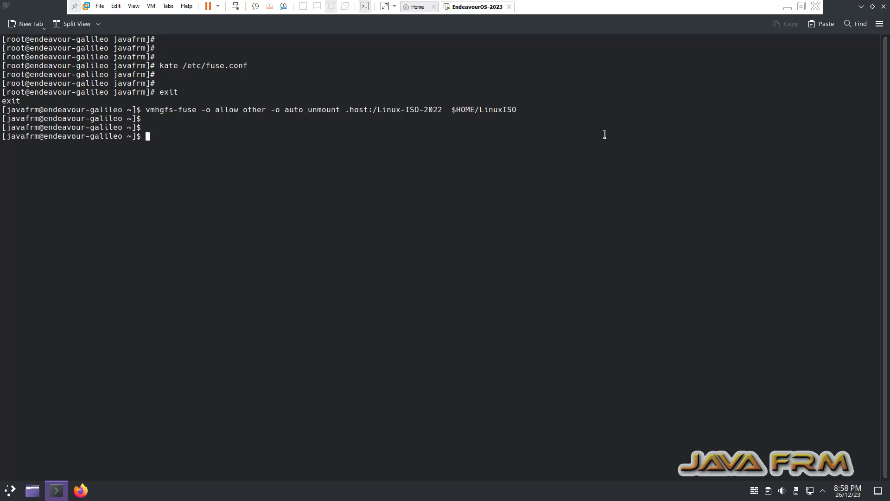
List the home directory, change into LinuxISO/ and list the files of the mounted share
type("pwd")
key("Return")
type("c")
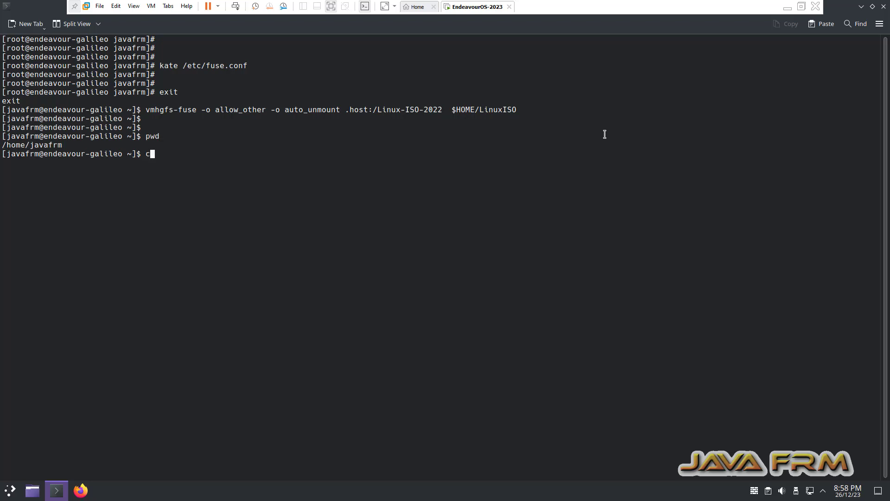
key("BackSpace")
type("ls")
key("Return")
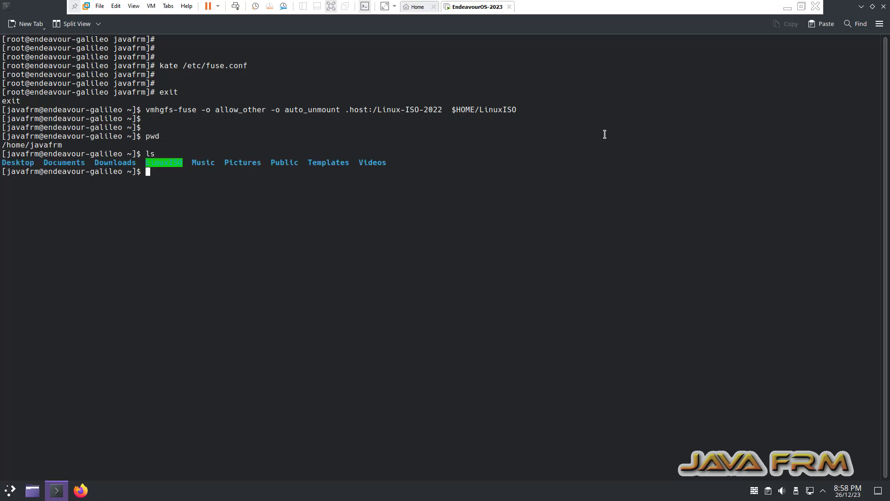
type("cd LinuxISO/")
key("Return")
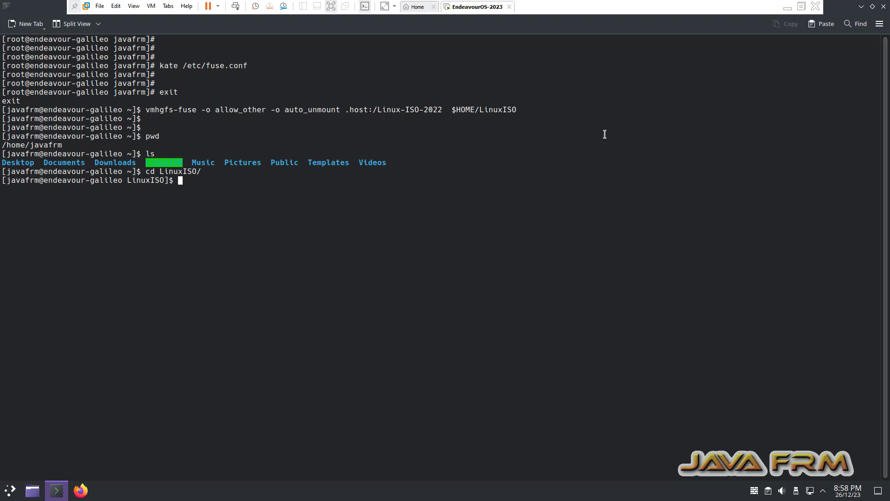
type("ls")
key("Return")
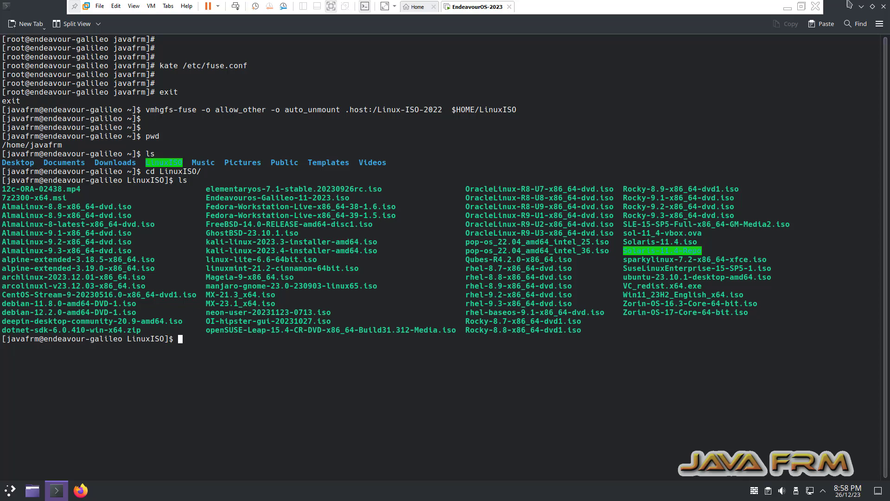
Close the guest's terminal and take the virtual machine out of full-screen mode
left_click(882, 10)
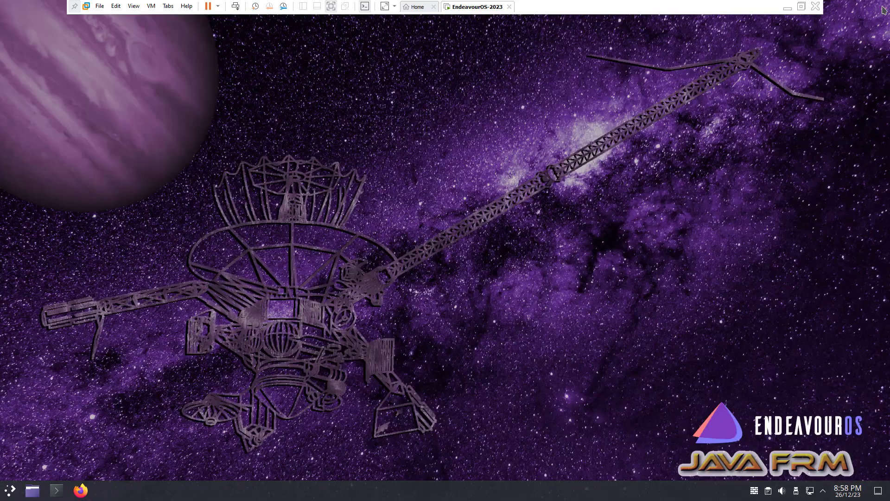
left_click(802, 7)
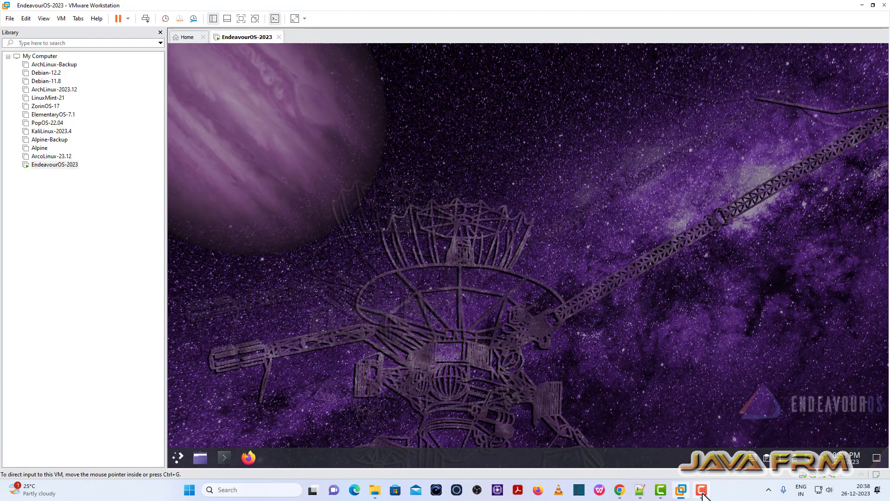